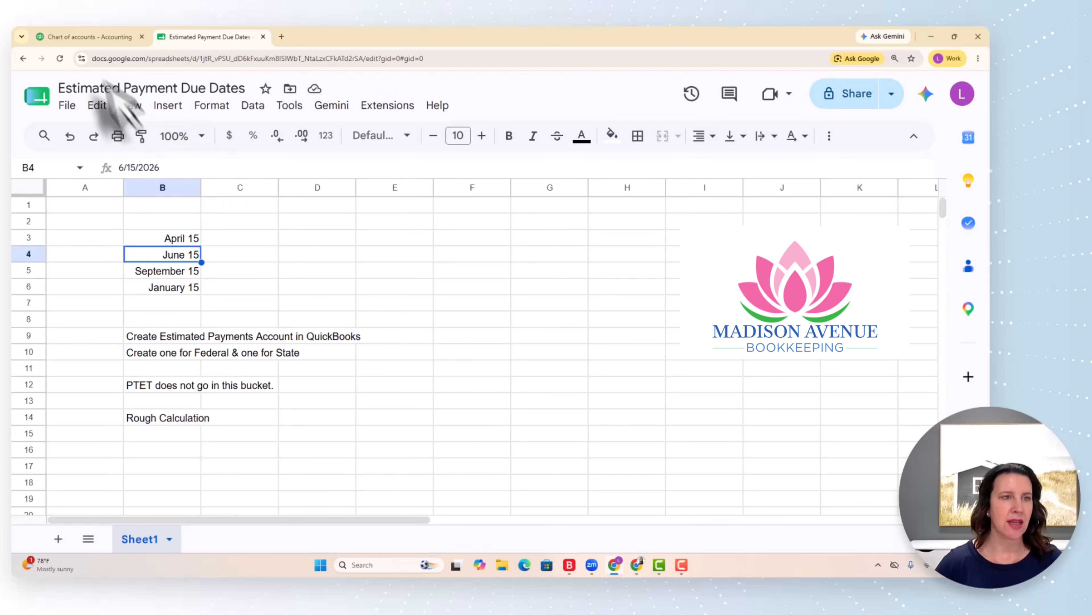
# Step: Switch to the QuickBooks chart of accounts and start a new account named 2026 Estimated Payments
pyautogui.click(96, 36)
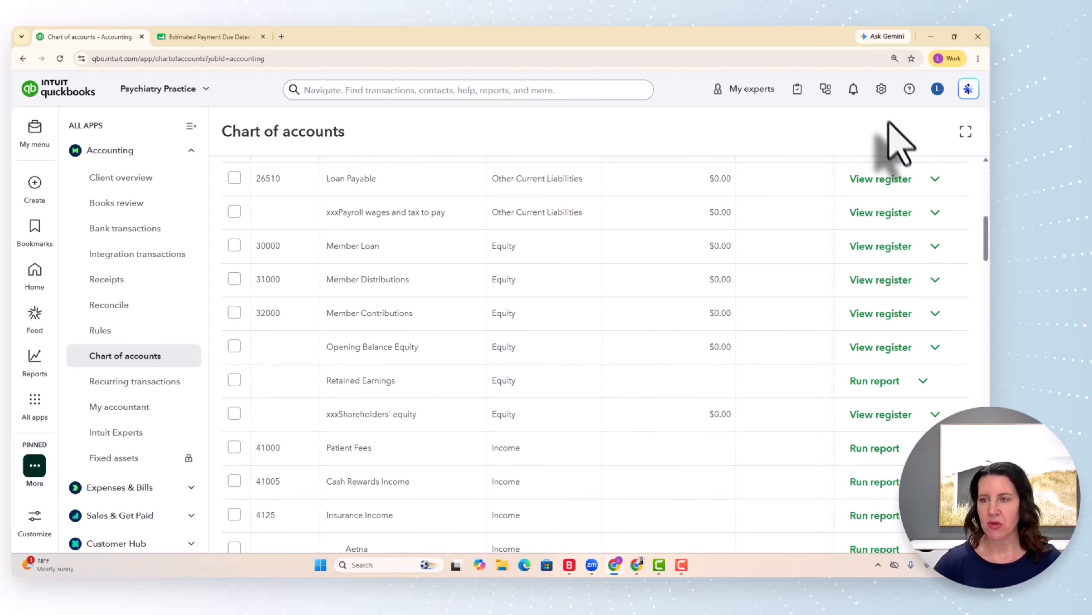
pyautogui.scroll(10, 839, 357)
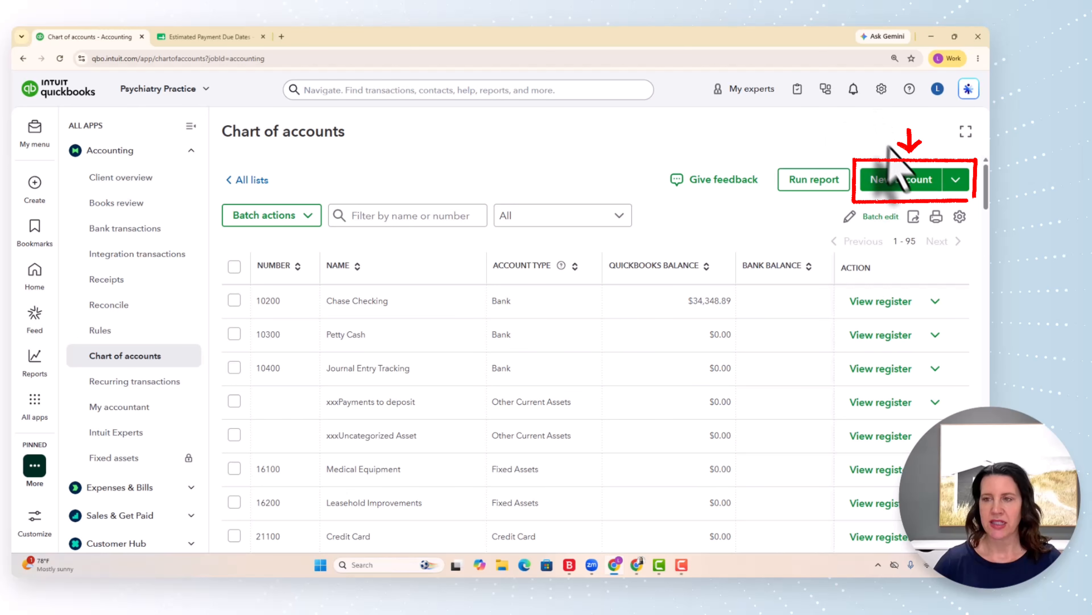
pyautogui.click(865, 177)
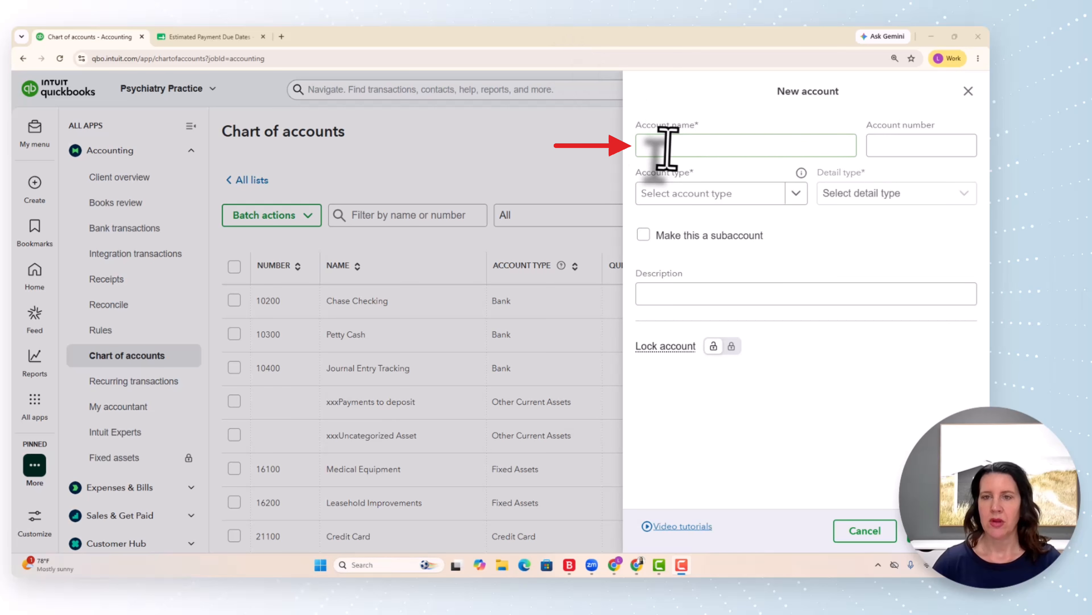
pyautogui.write('2026 Estimated Payment')
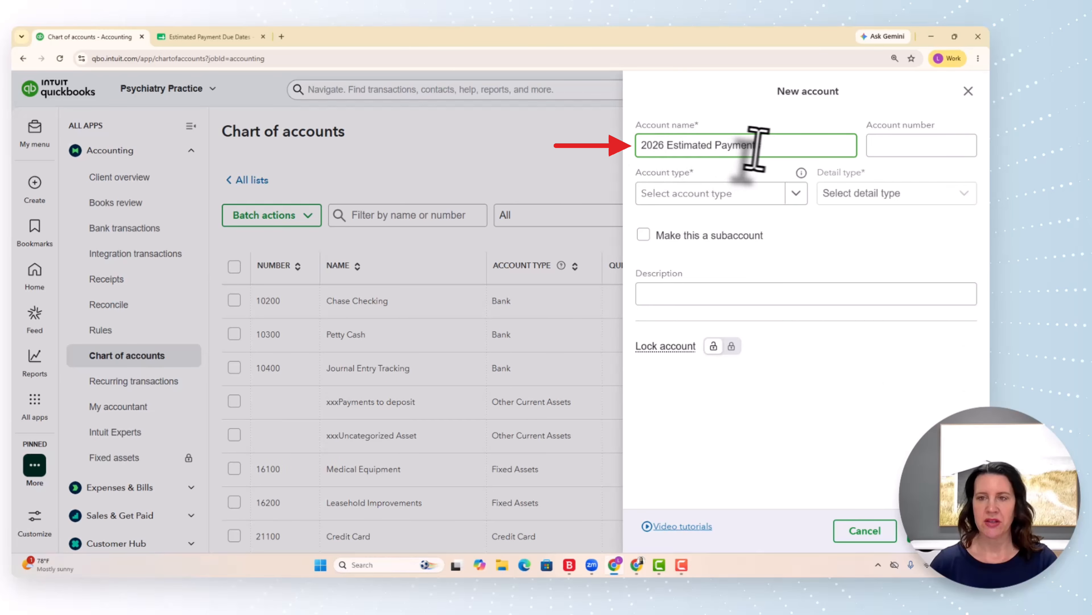
pyautogui.write('s')
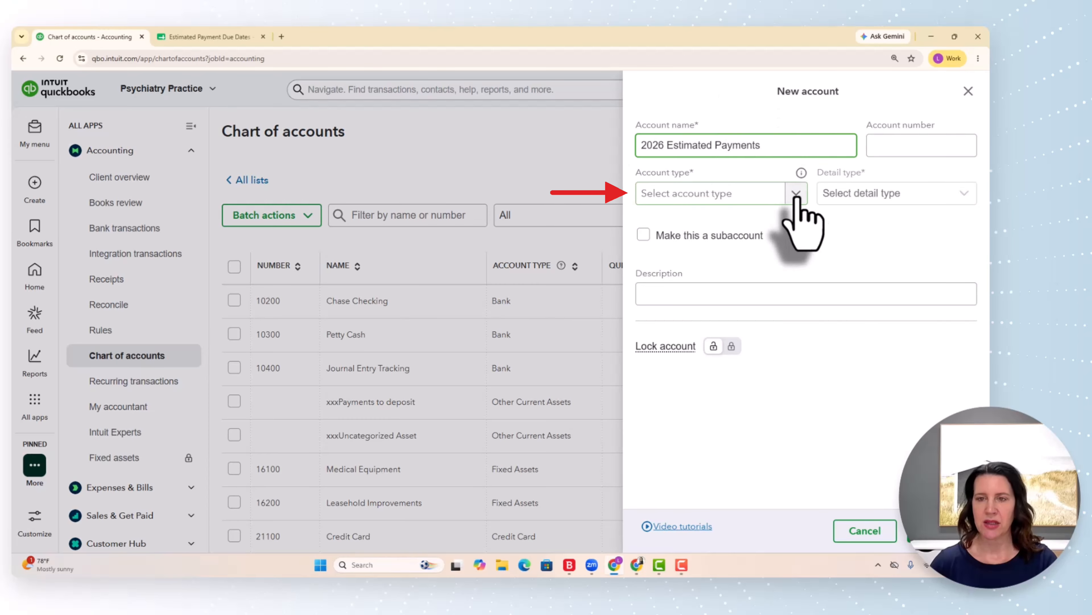
# Step: Assign the new account the Equity account type and the Partner Distributions detail type, and save it
pyautogui.click(797, 197)
pyautogui.scroll(-4, 805, 329)
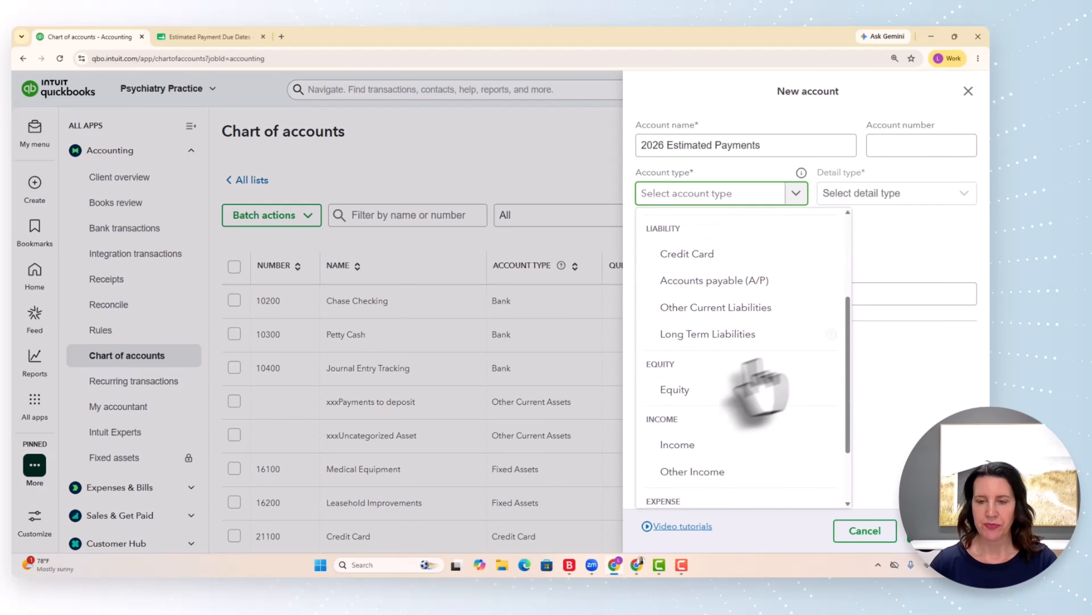
pyautogui.click(679, 389)
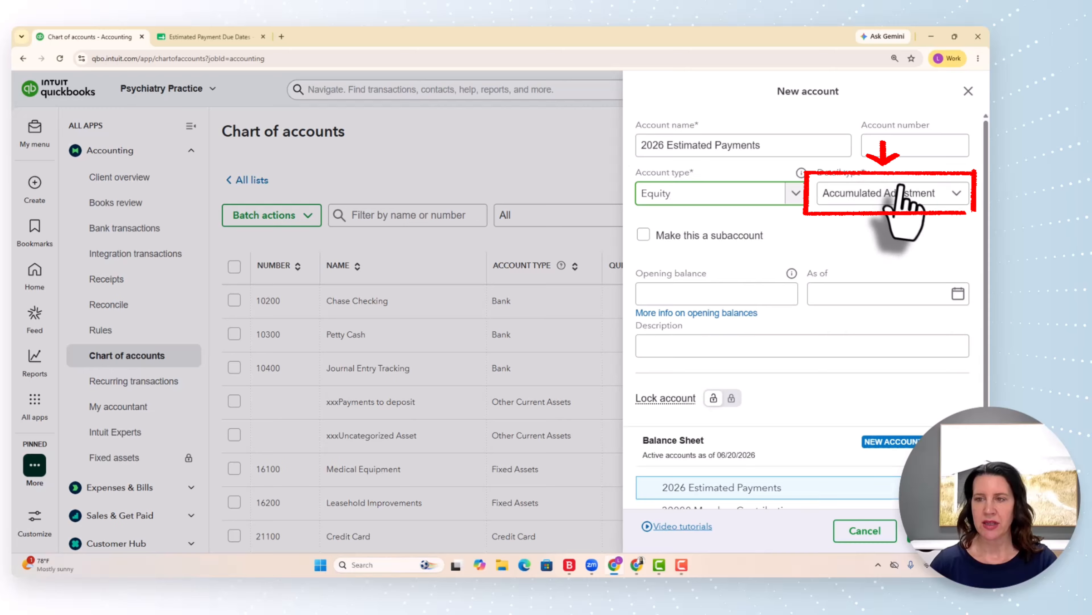
pyautogui.click(900, 193)
pyautogui.scroll(-3, 920, 297)
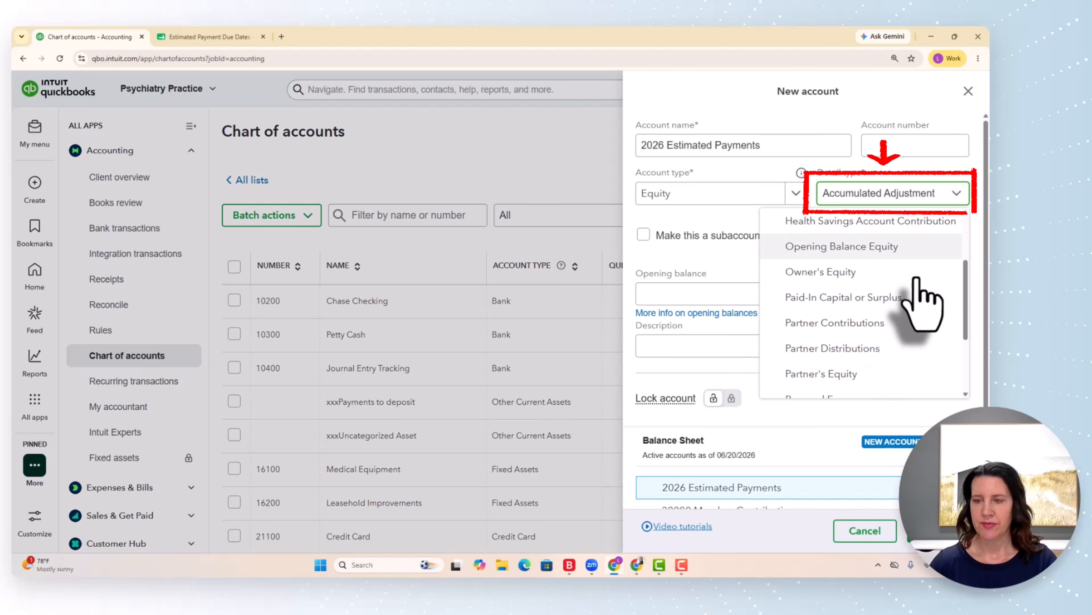
pyautogui.scroll(-1, 918, 284)
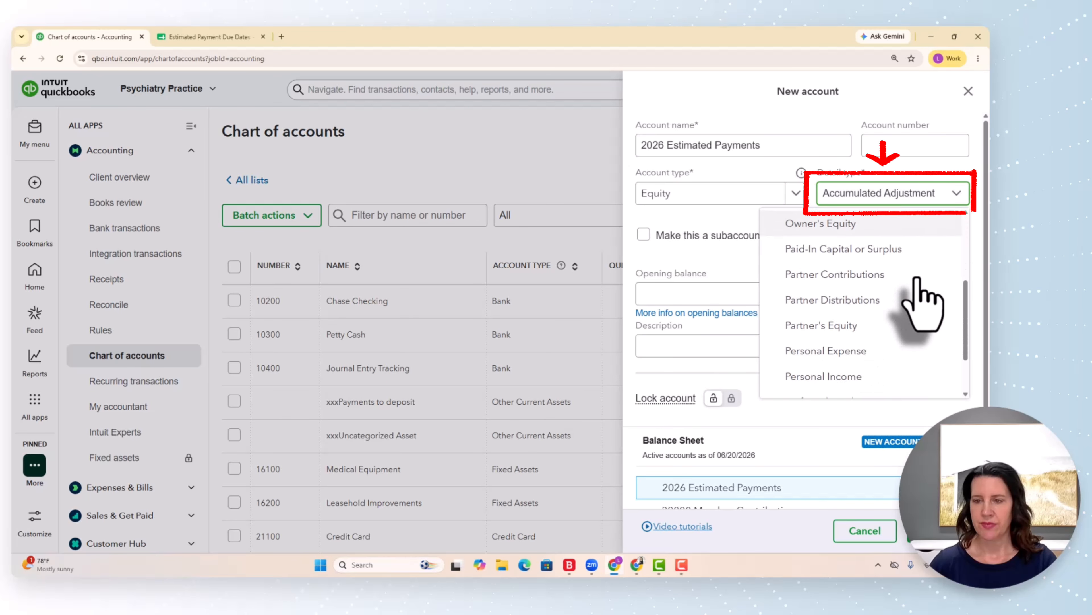
pyautogui.click(844, 299)
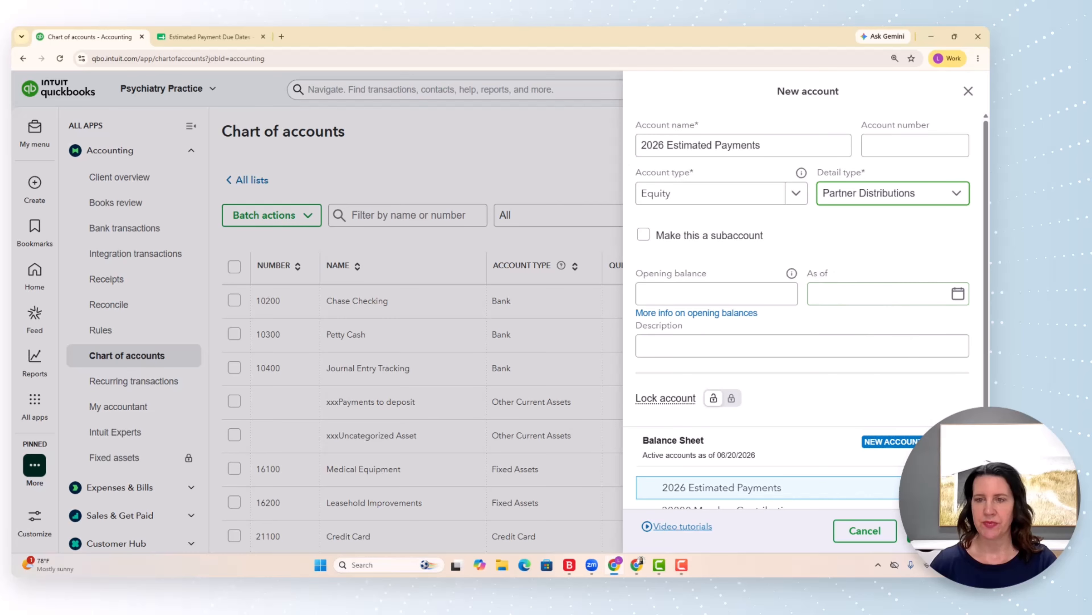
pyautogui.click(924, 531)
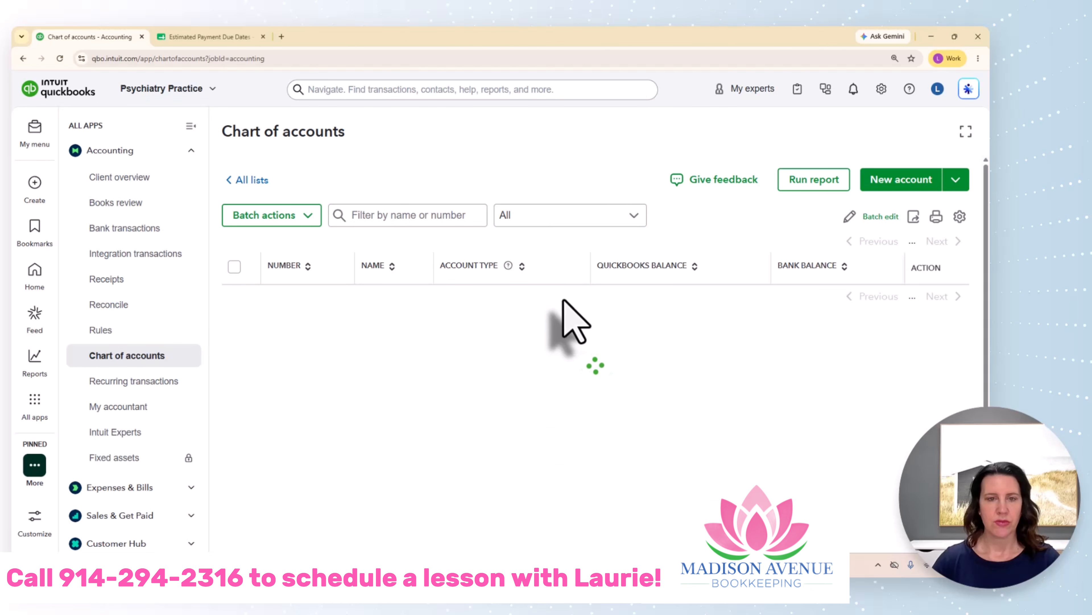
# Step: Open the register of the Chase Checking account from the chart of accounts
pyautogui.scroll(-5, 731, 342)
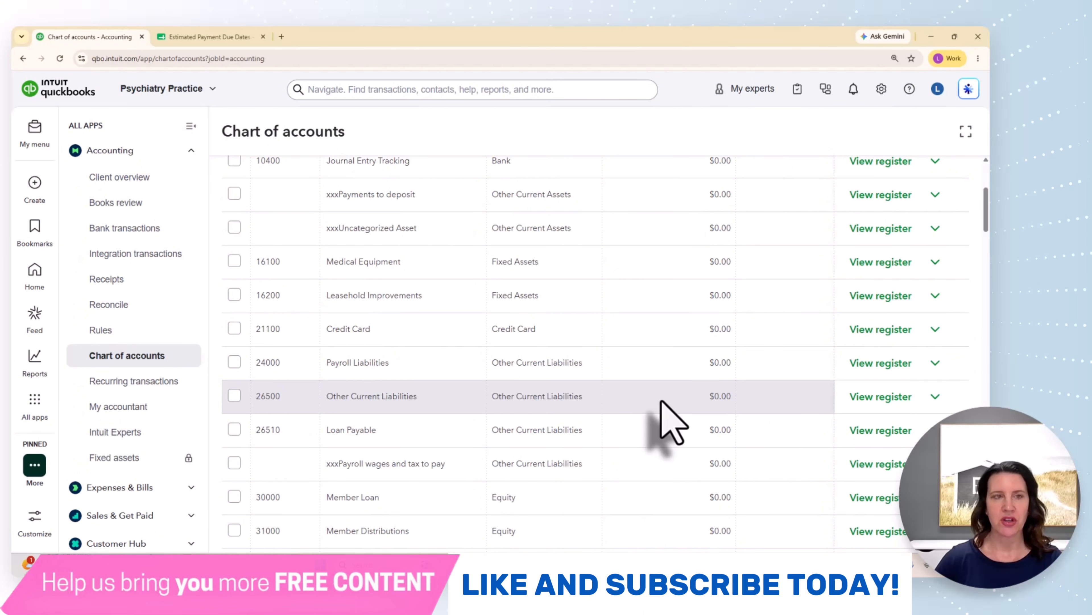
pyautogui.scroll(5, 744, 448)
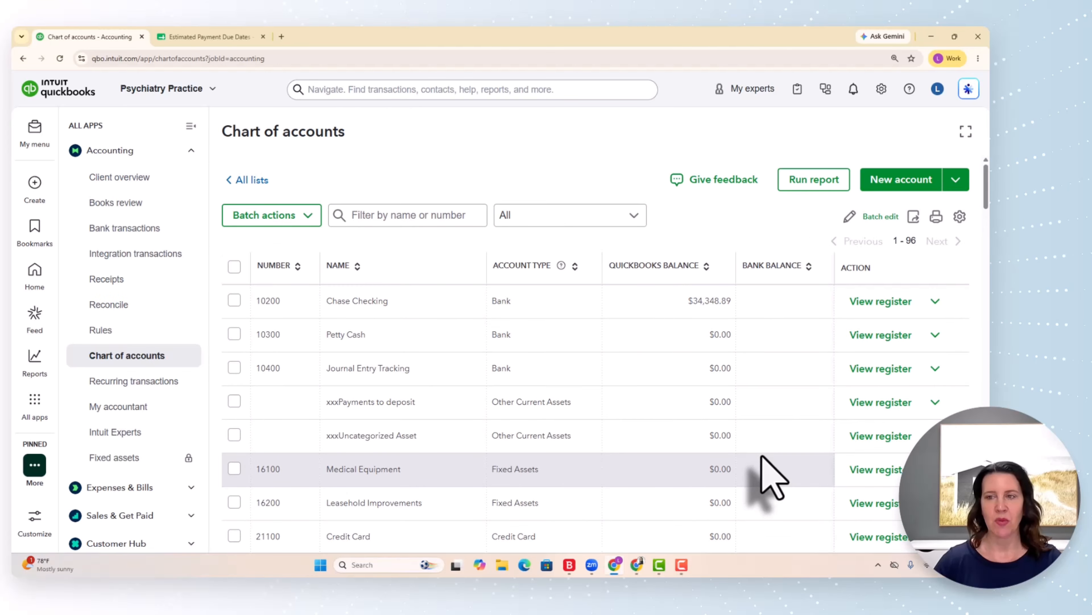
pyautogui.click(875, 301)
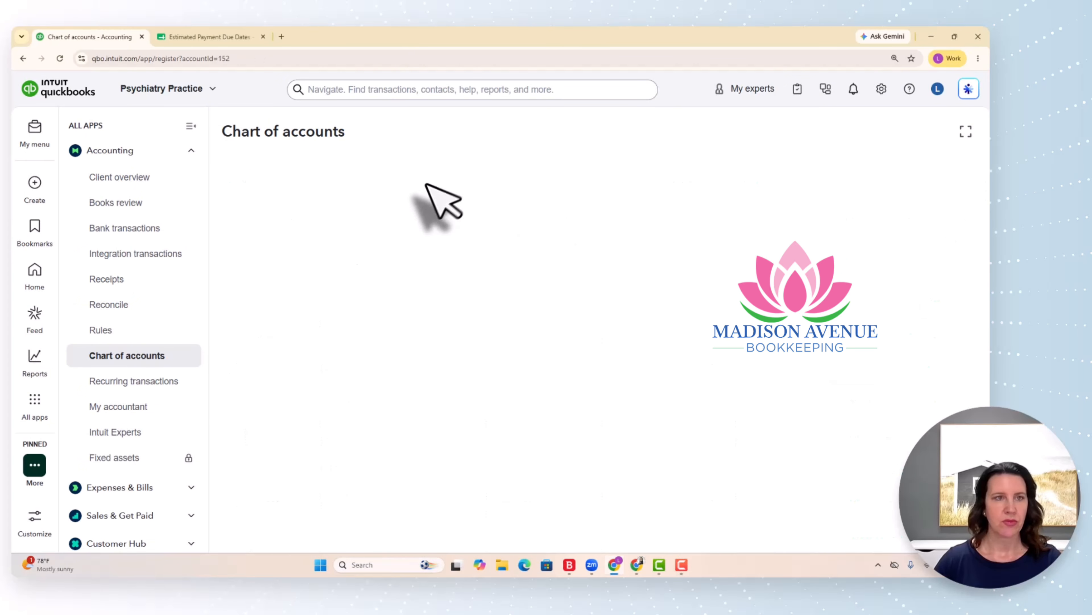
pyautogui.click(225, 39)
pyautogui.click(89, 38)
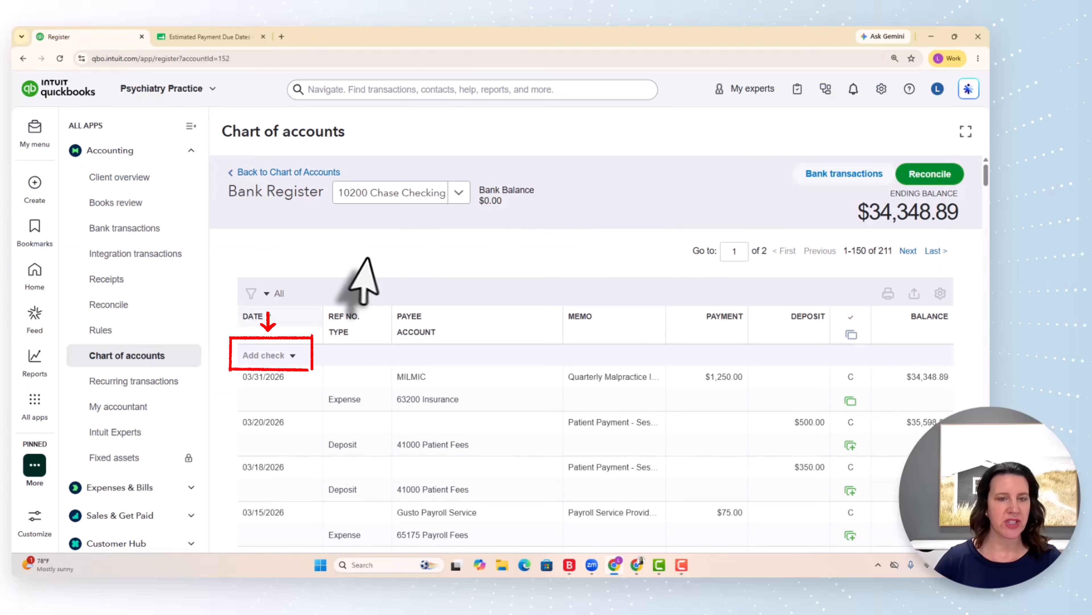
# Step: Start an expense entry in the register dated 4/15/26 and add IRS as its new payee
pyautogui.click(287, 356)
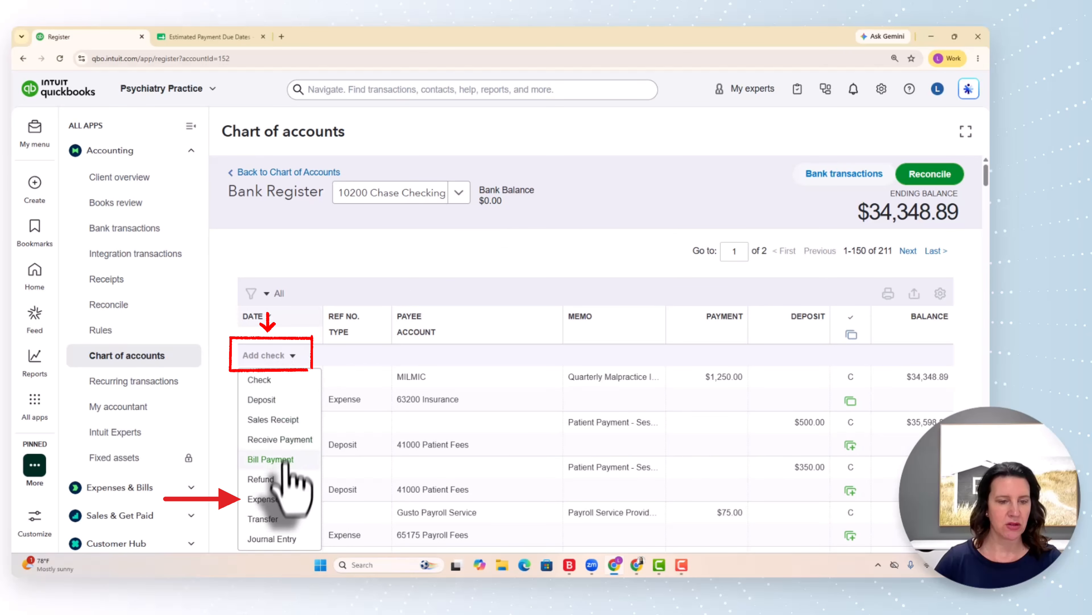
pyautogui.click(263, 499)
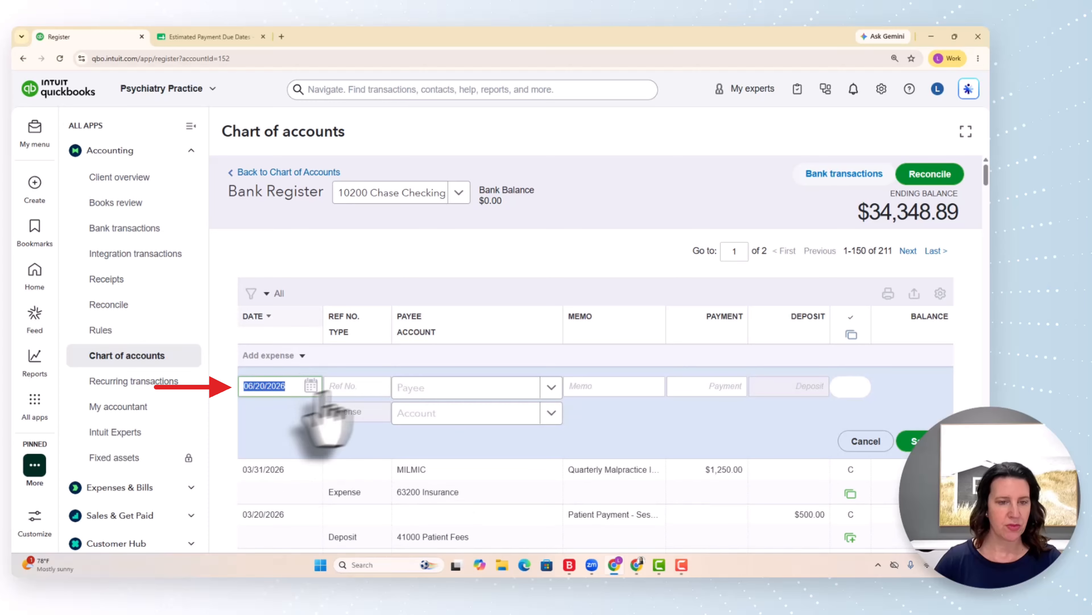
pyautogui.write('4/15/')
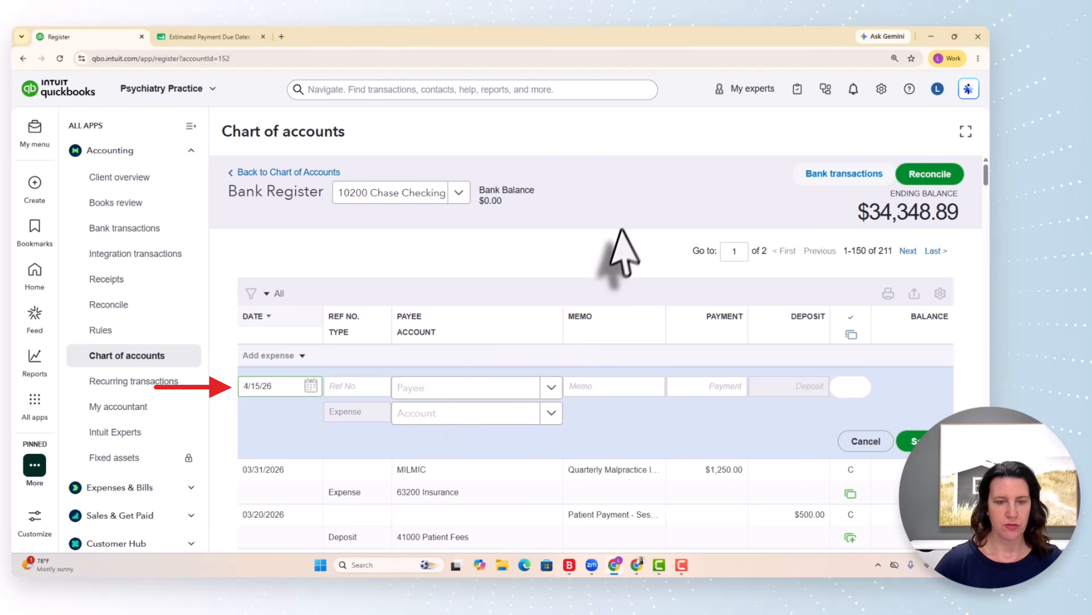
pyautogui.press('Tab')
pyautogui.press('Tab')
pyautogui.write('IR')
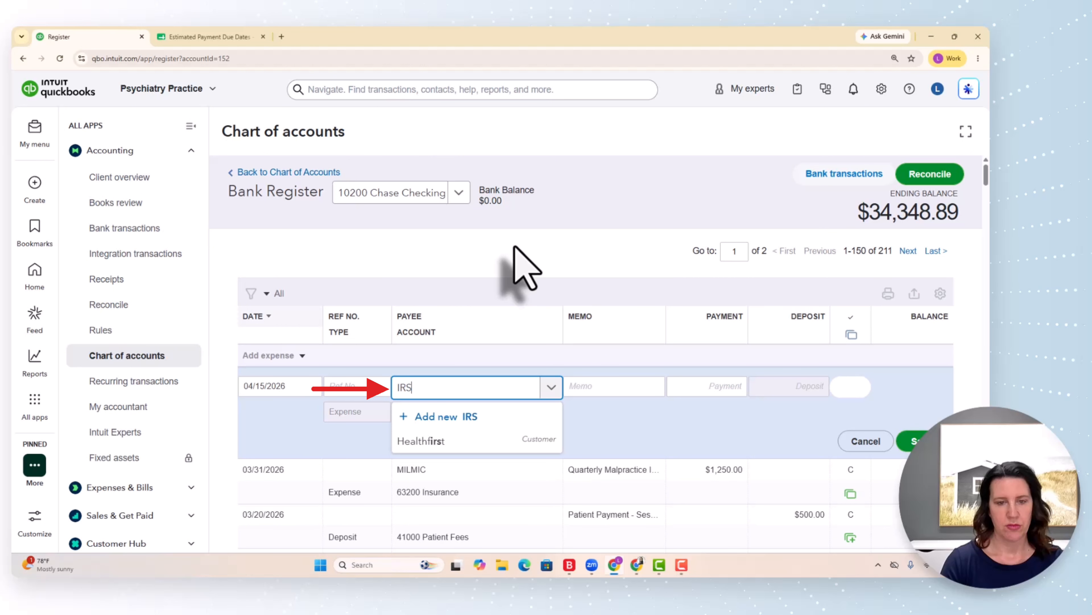
pyautogui.click(482, 418)
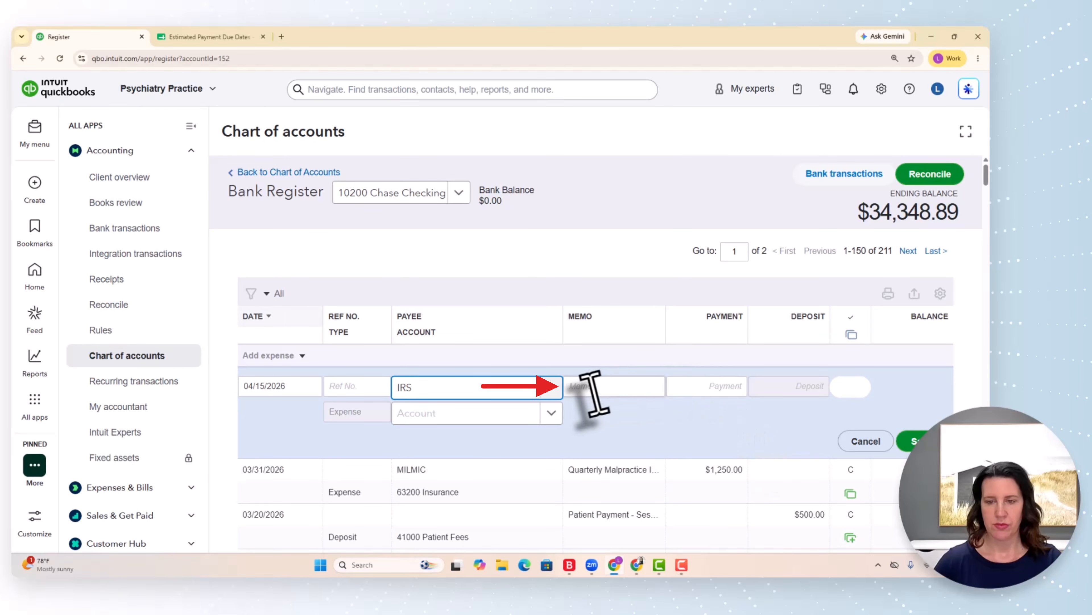
# Step: Enter the memo 2026 Estimated Payment, a payment of 5,000.00 and the 2026 Estimated Payments account, and save the expense
pyautogui.click(608, 387)
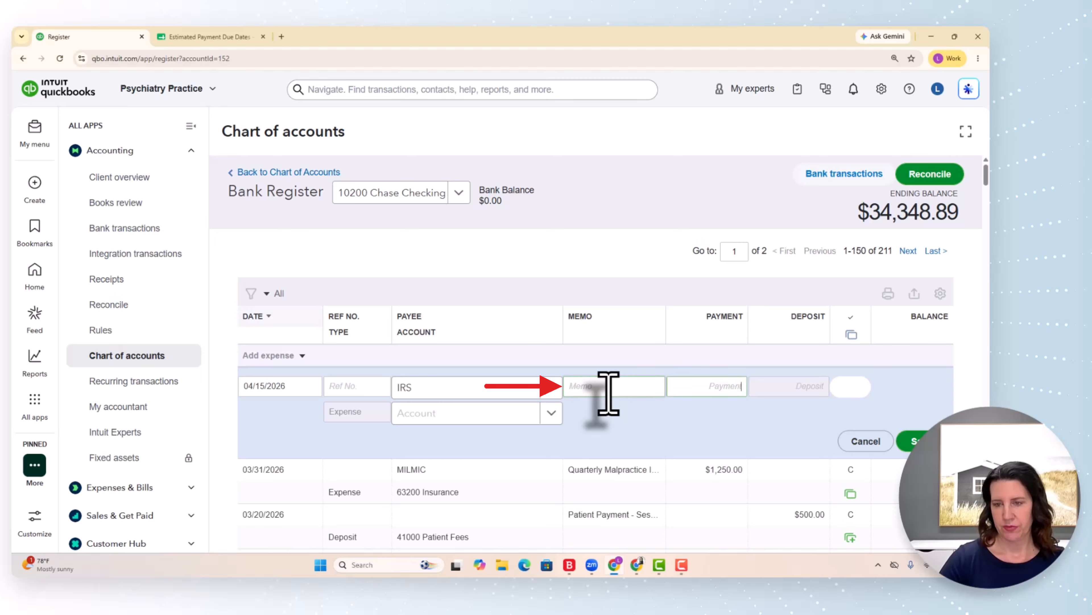
pyautogui.click(608, 393)
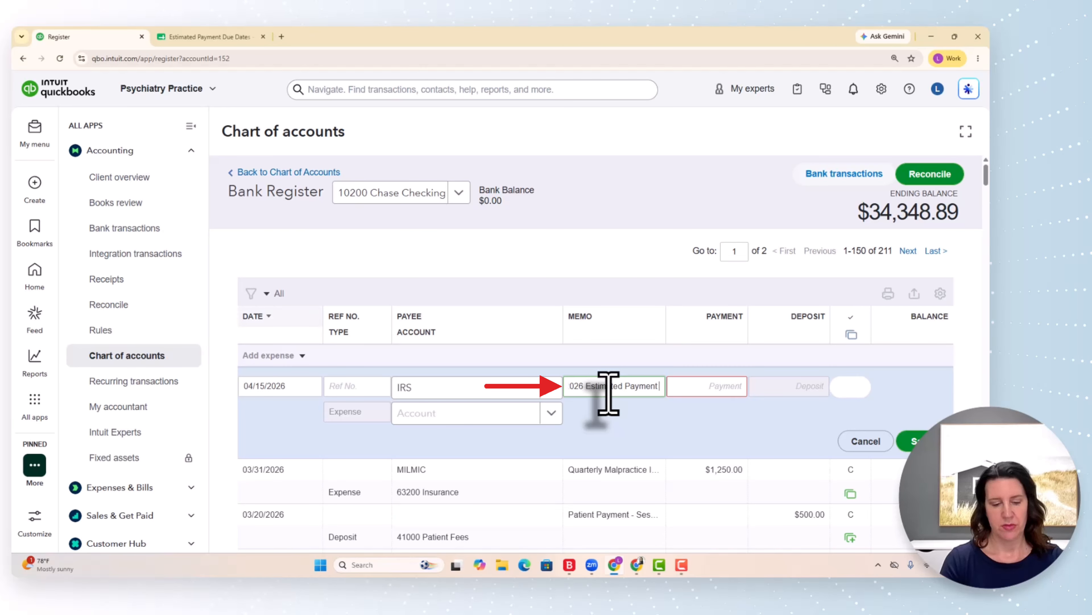
pyautogui.press('Tab')
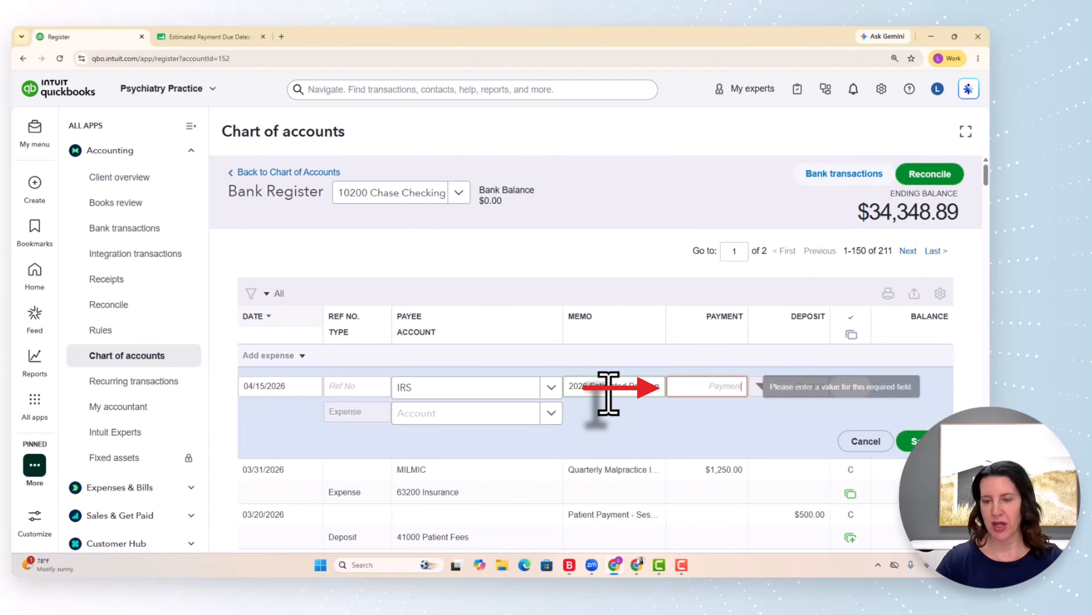
pyautogui.write('5,000.00')
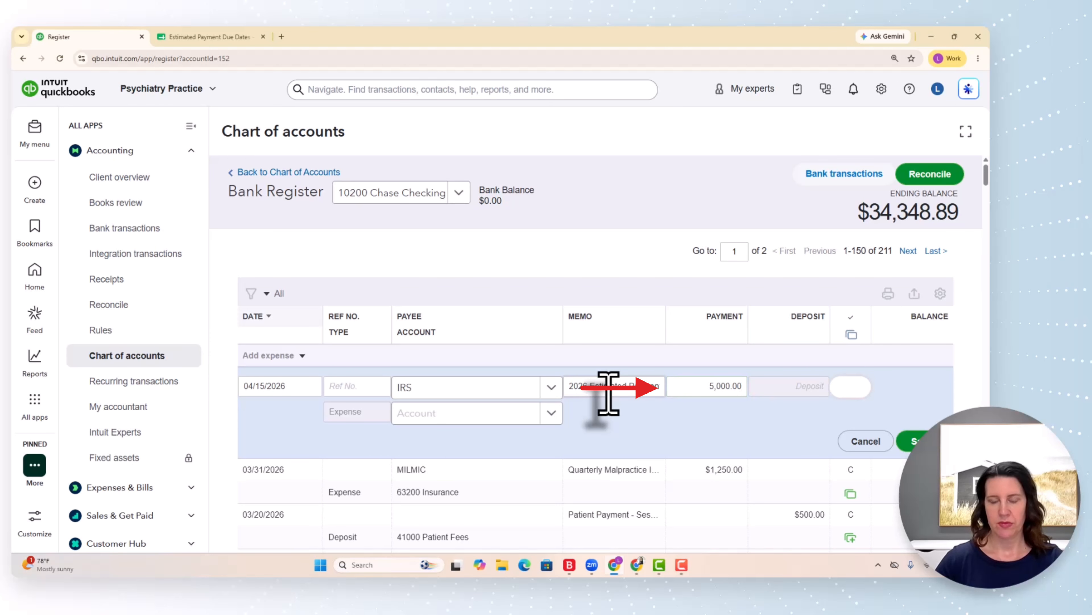
pyautogui.click(481, 414)
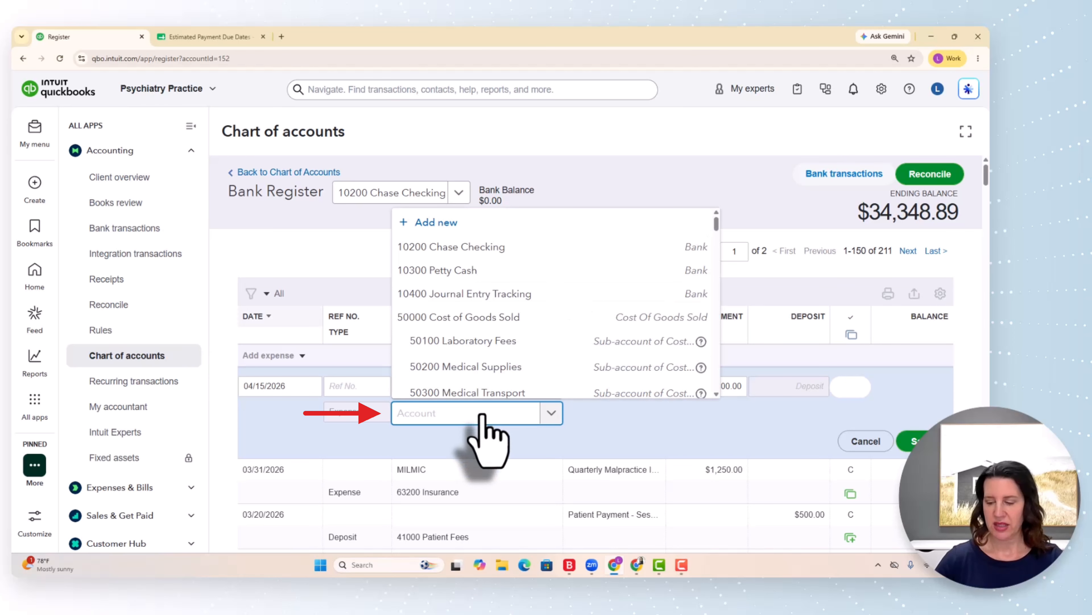
pyautogui.write('2026')
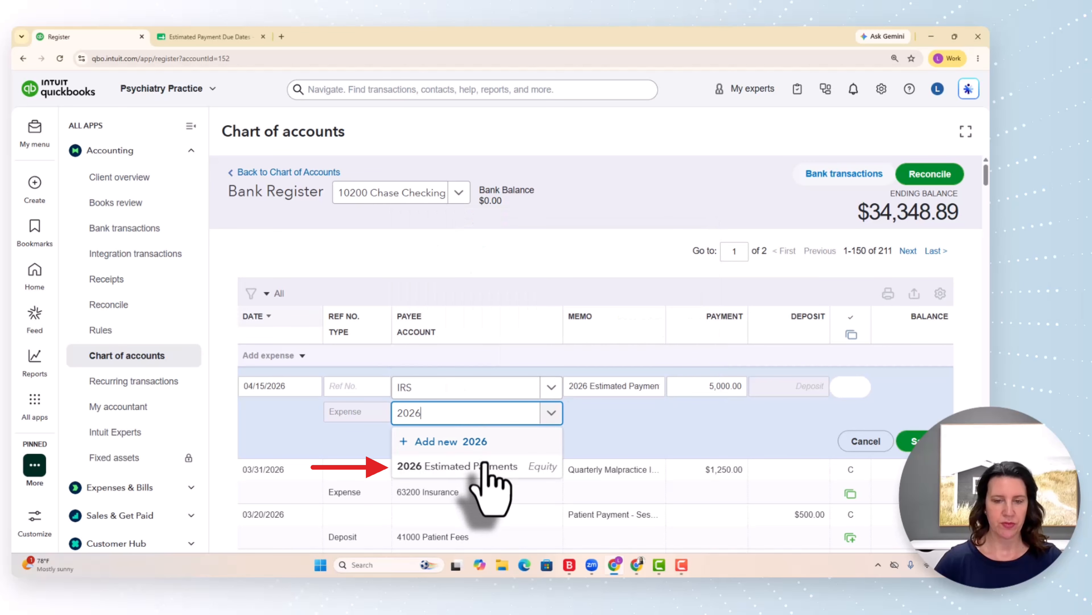
pyautogui.click(486, 466)
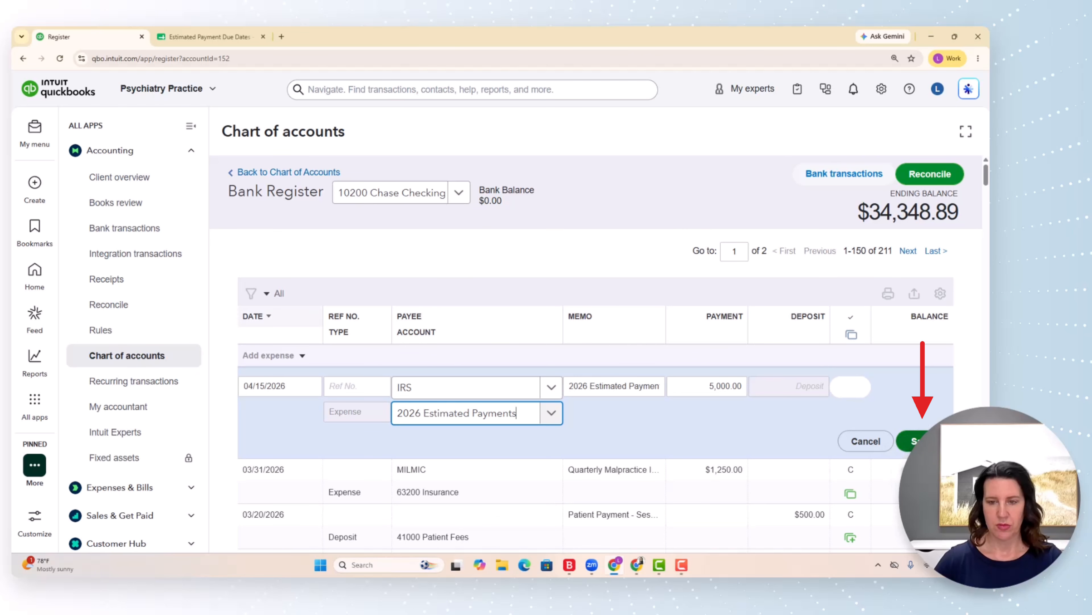
pyautogui.click(912, 440)
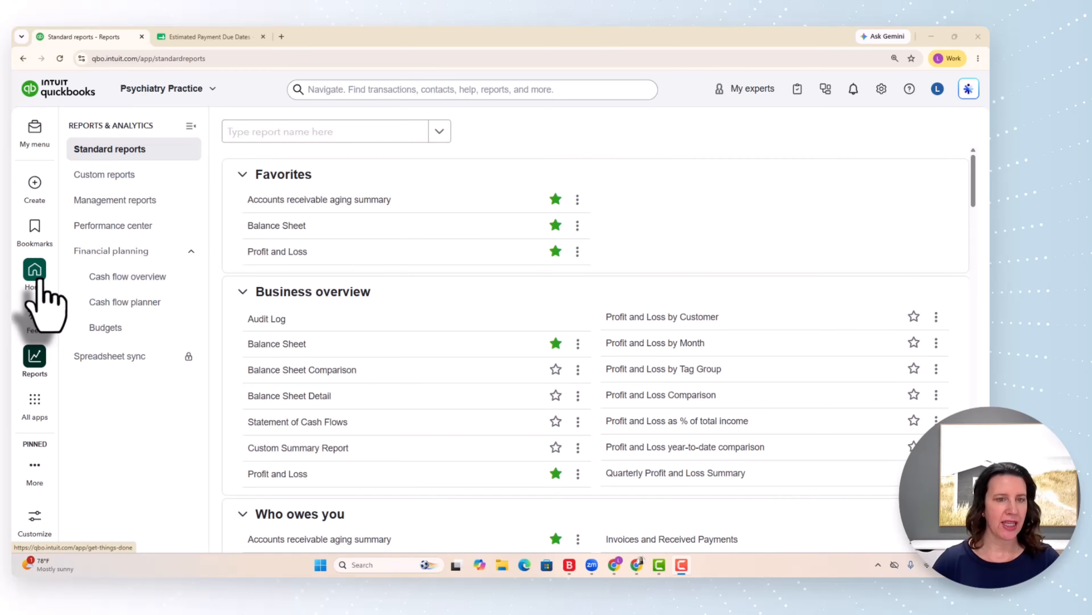
# Step: Reopen the Chase Checking register from the chart of accounts and review the IRS and New York State estimated payment entries
pyautogui.moveTo(35, 232)
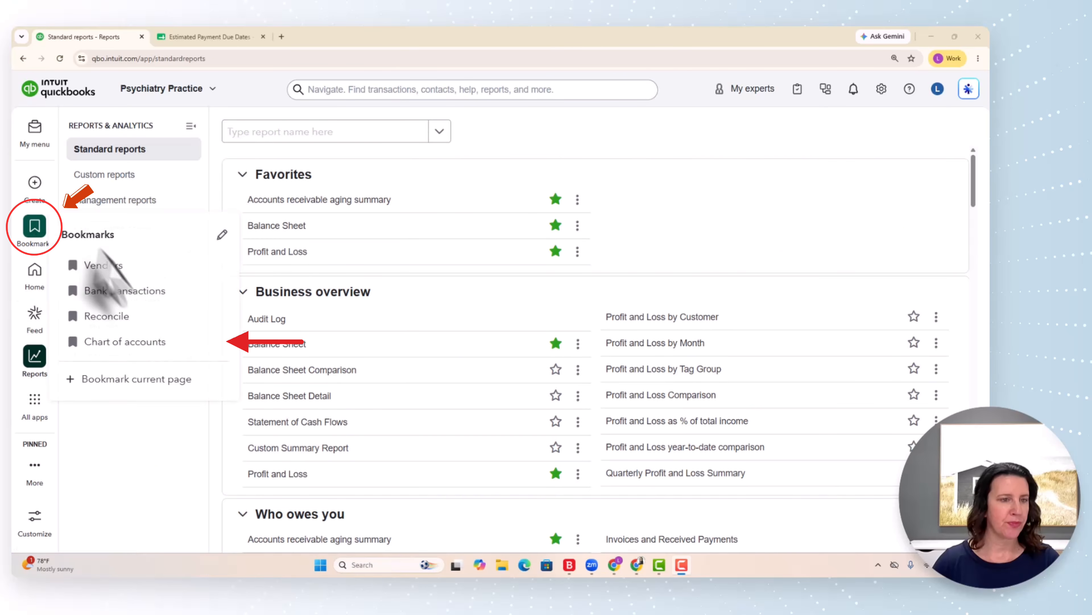
pyautogui.click(129, 341)
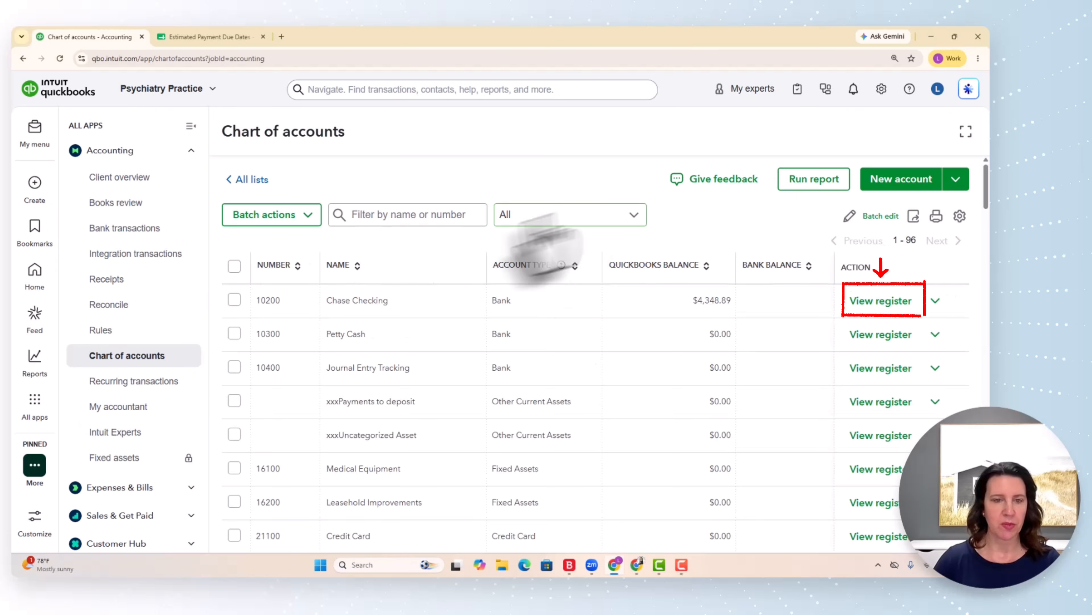
pyautogui.click(877, 301)
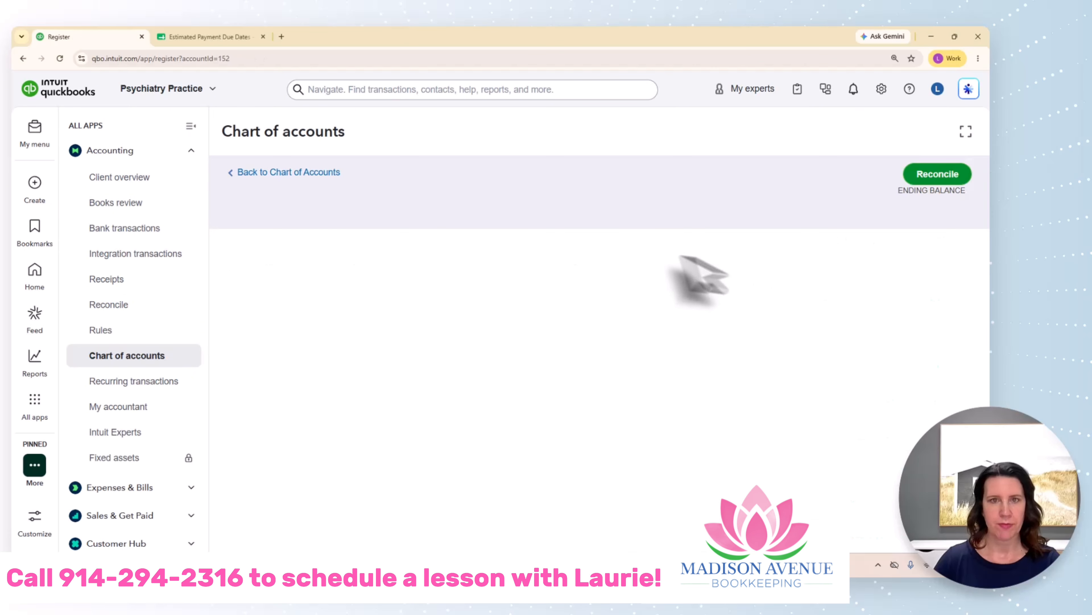
pyautogui.scroll(-3, 714, 331)
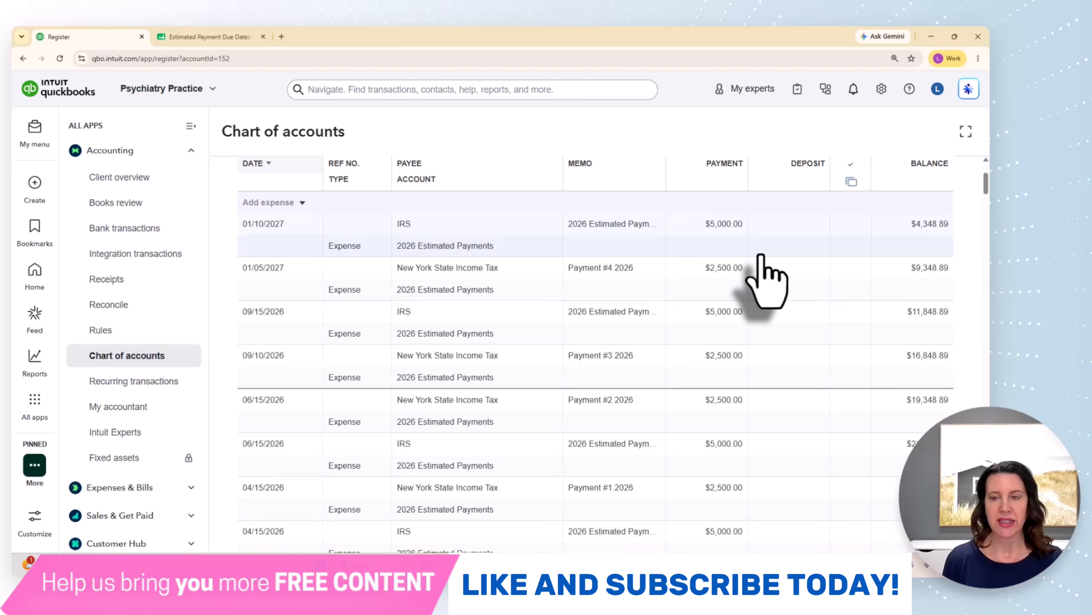
pyautogui.scroll(-3, 788, 390)
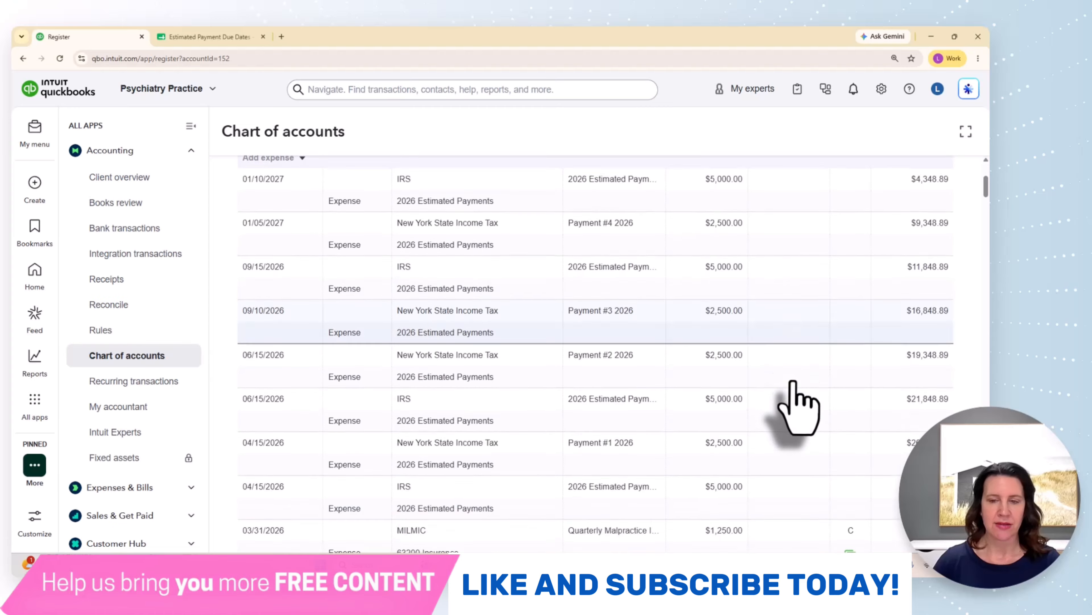
pyautogui.scroll(-1, 793, 383)
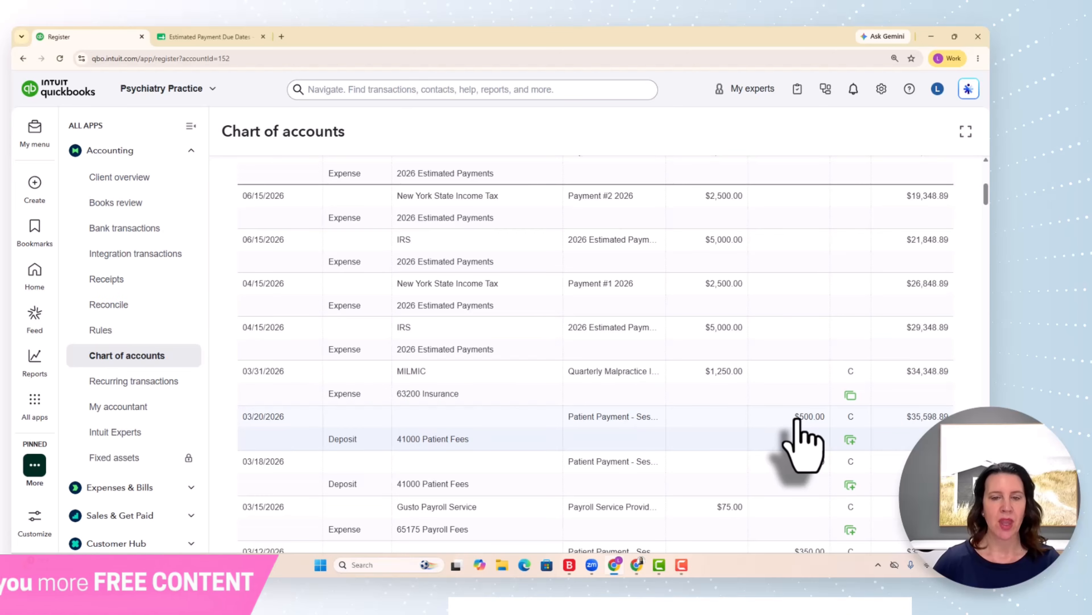
pyautogui.scroll(2, 800, 370)
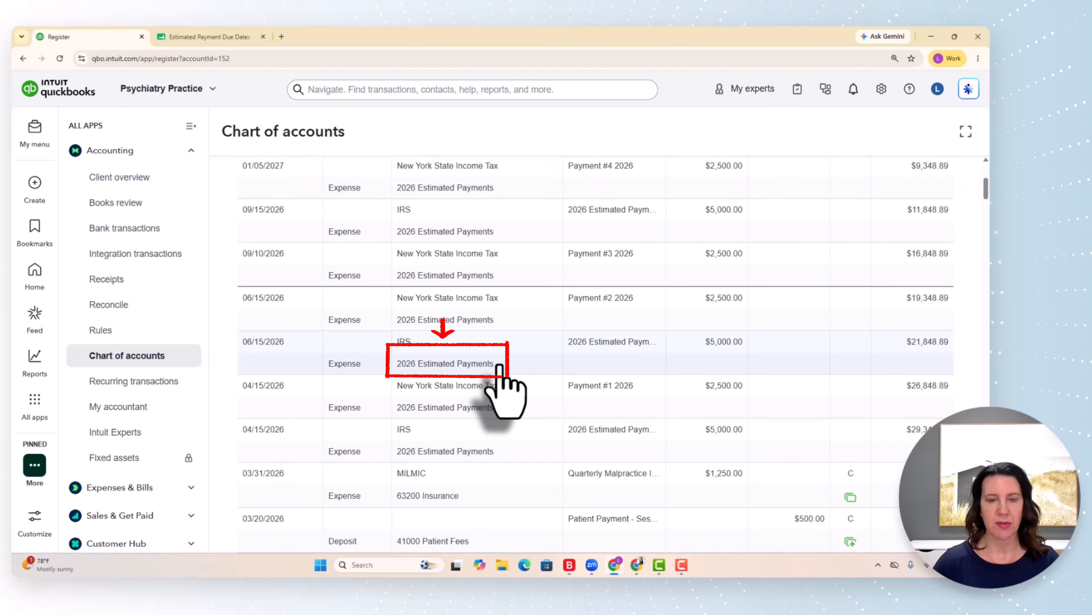
# Step: Open the Balance Sheet from the standard reports and drill into its 2026 Estimated Payments amount
pyautogui.scroll(6, 598, 426)
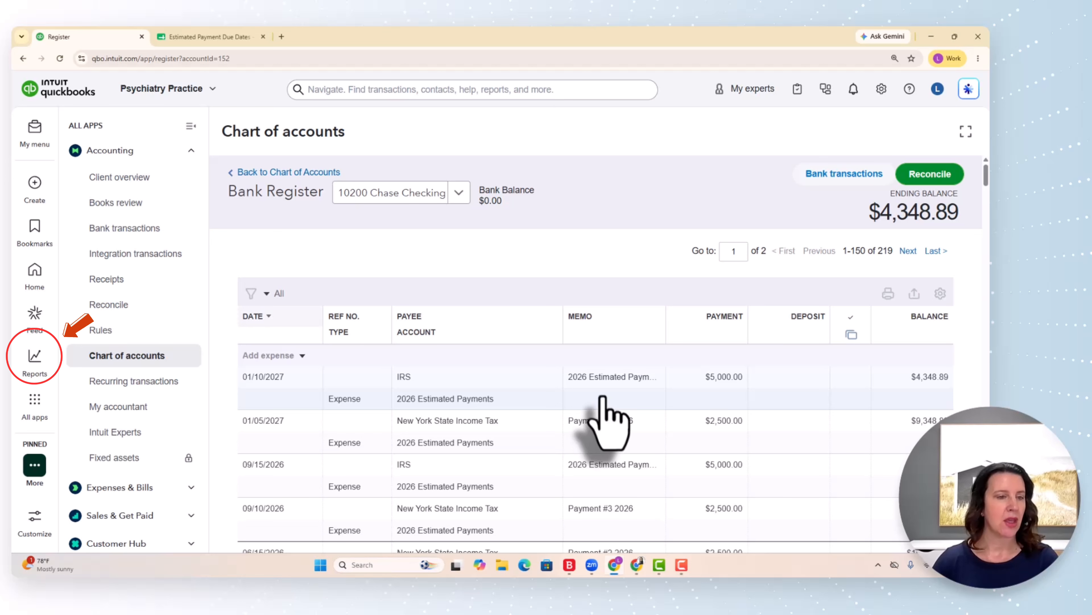
pyautogui.click(34, 357)
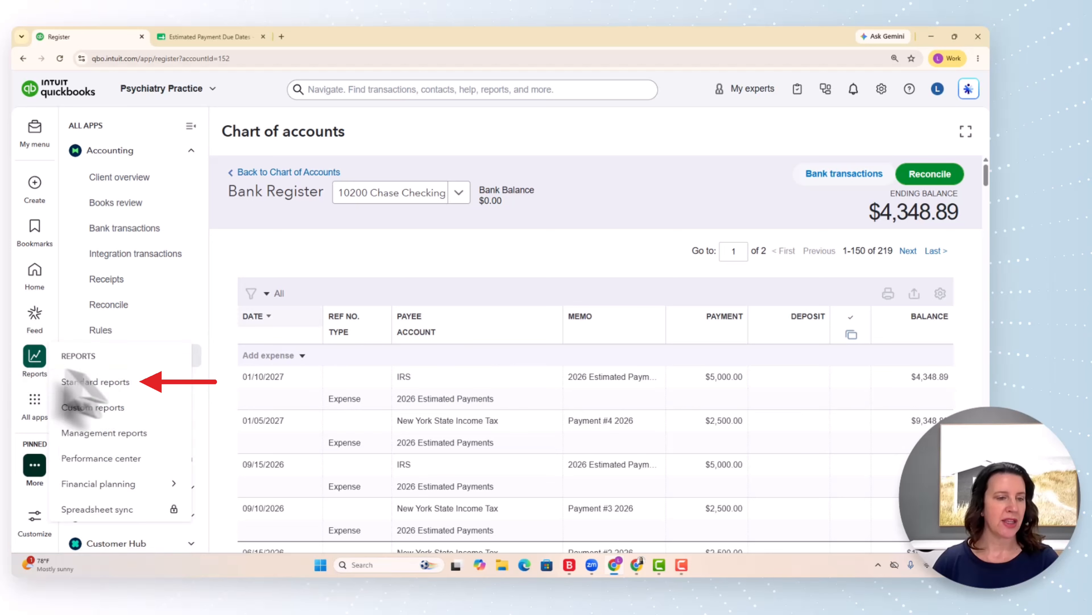
pyautogui.click(94, 381)
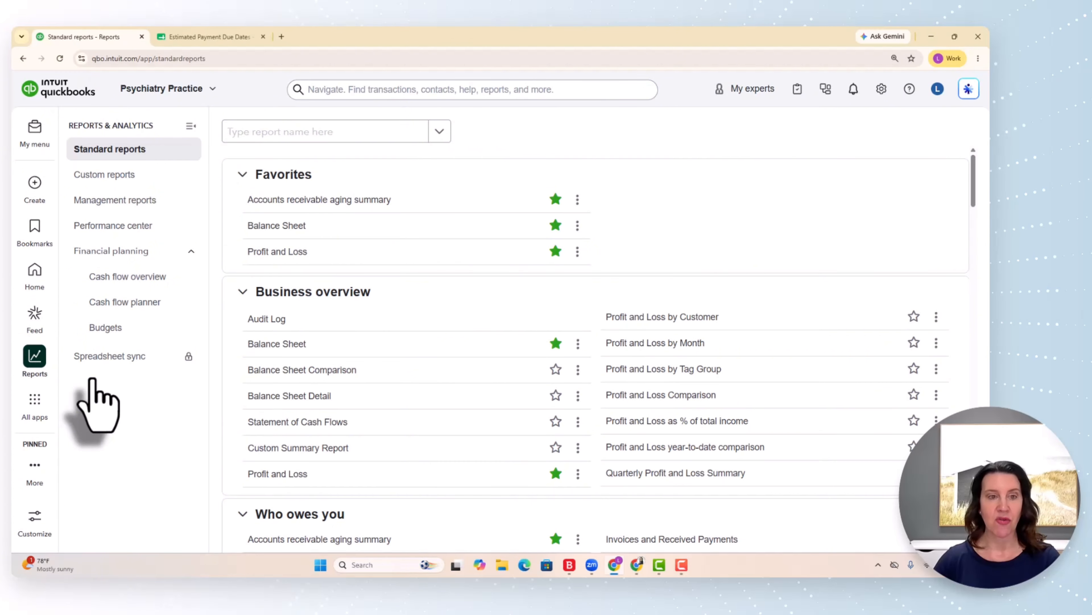
pyautogui.click(273, 225)
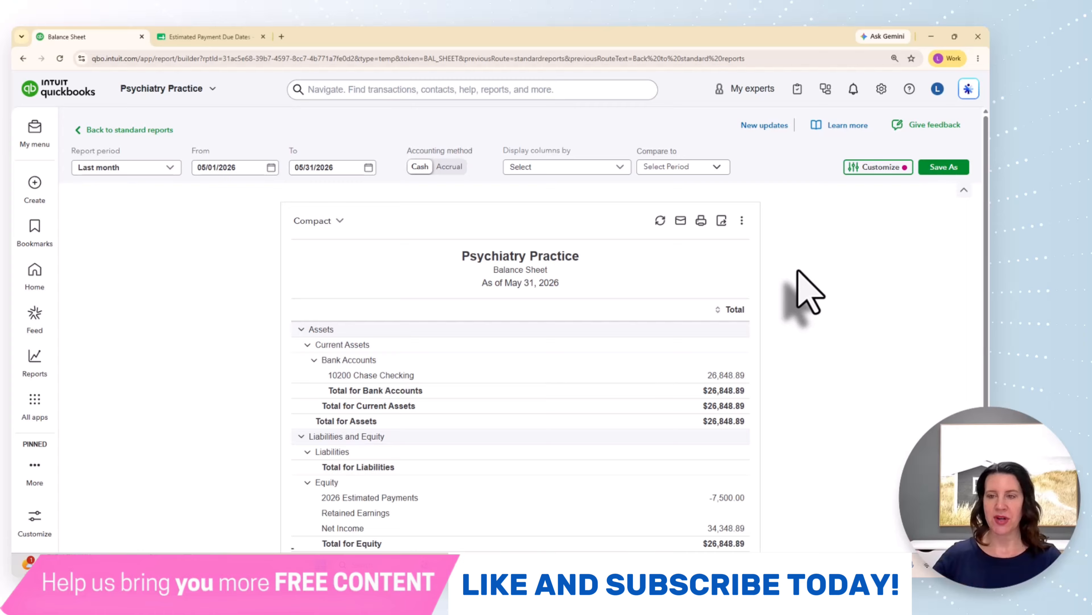
pyautogui.scroll(-2, 808, 293)
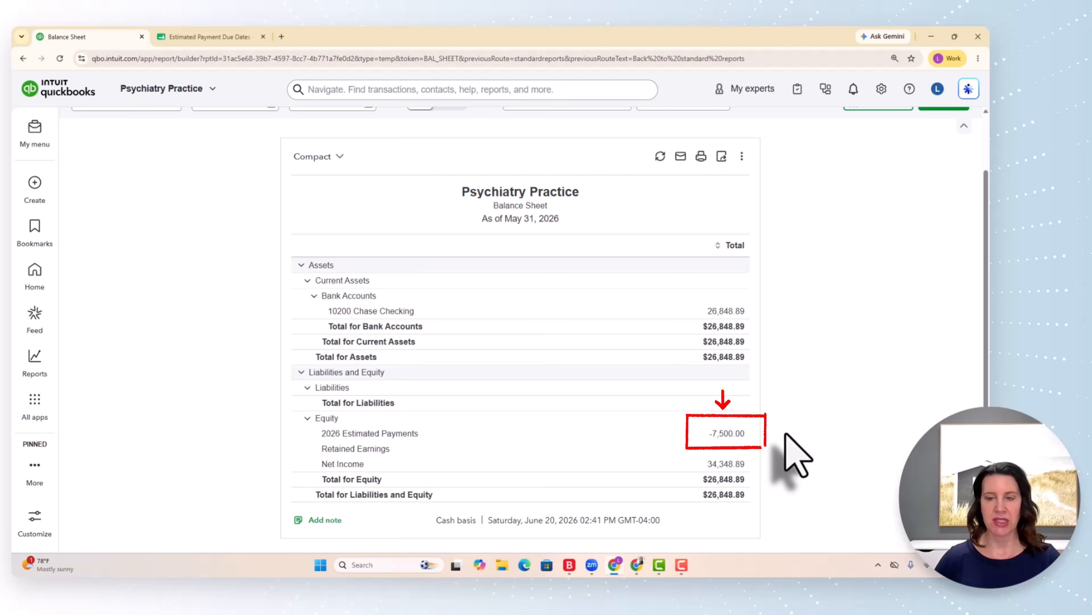
pyautogui.click(727, 433)
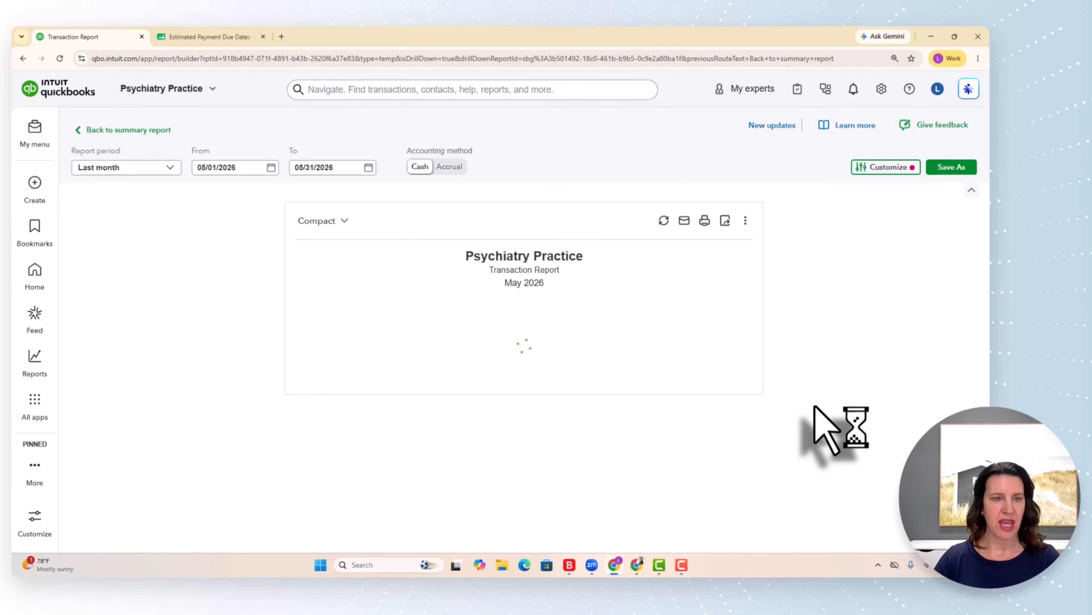
# Step: Set the transaction report's start date to 01/01/2026 and widen the Full name column
pyautogui.click(167, 169)
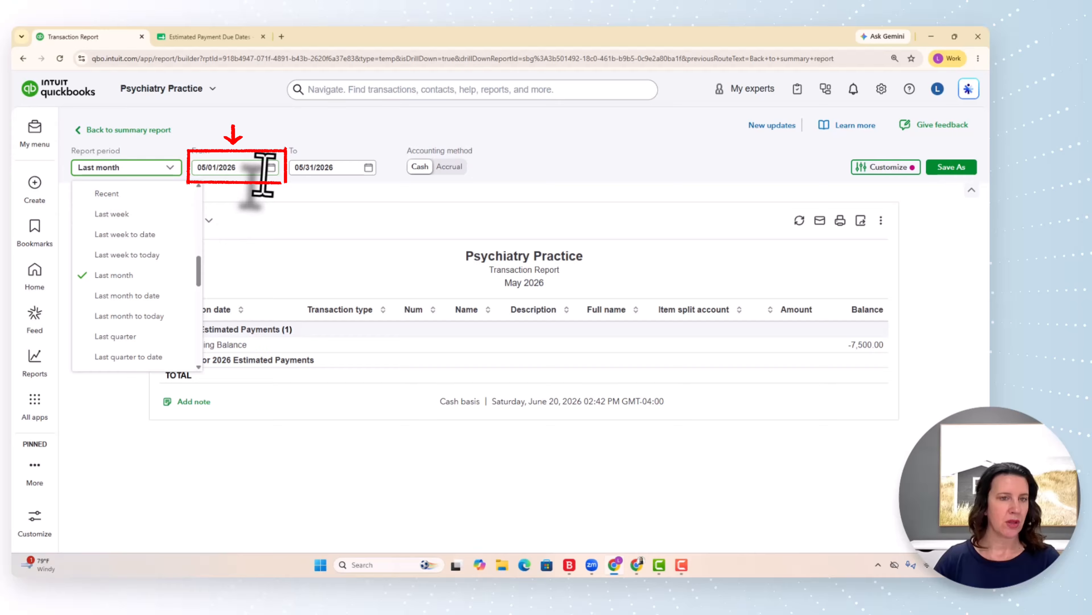
pyautogui.click(271, 167)
pyautogui.click(209, 201)
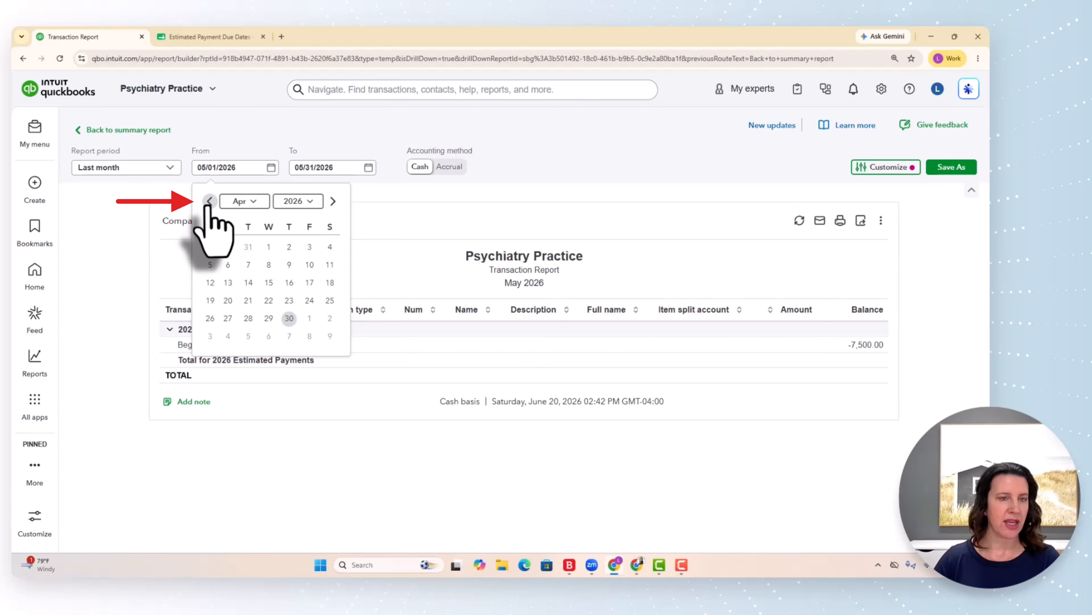
pyautogui.click(210, 201)
pyautogui.click(209, 200)
pyautogui.click(209, 201)
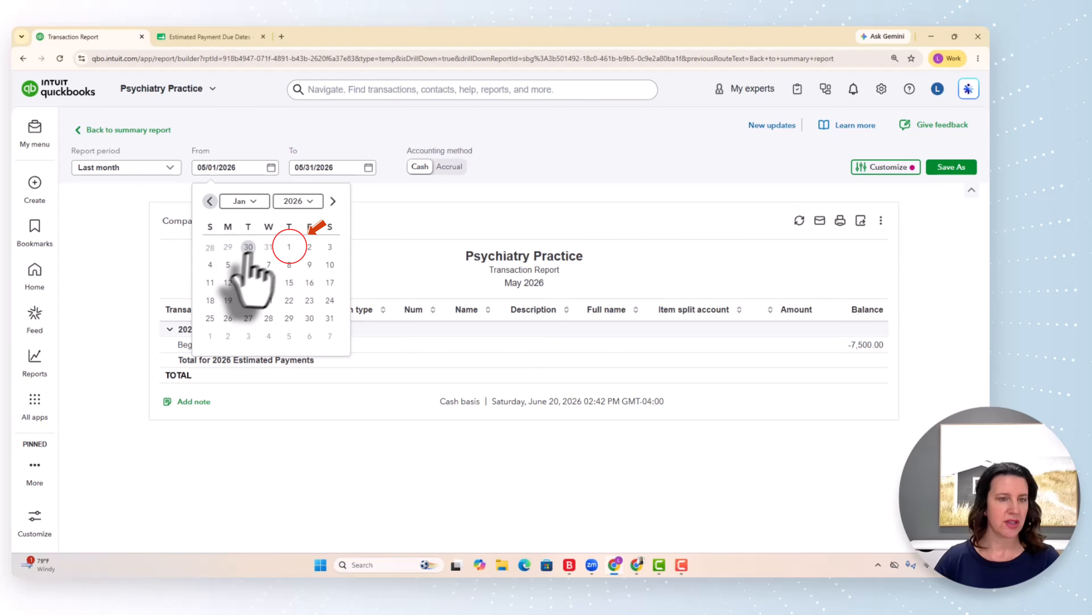
pyautogui.click(289, 246)
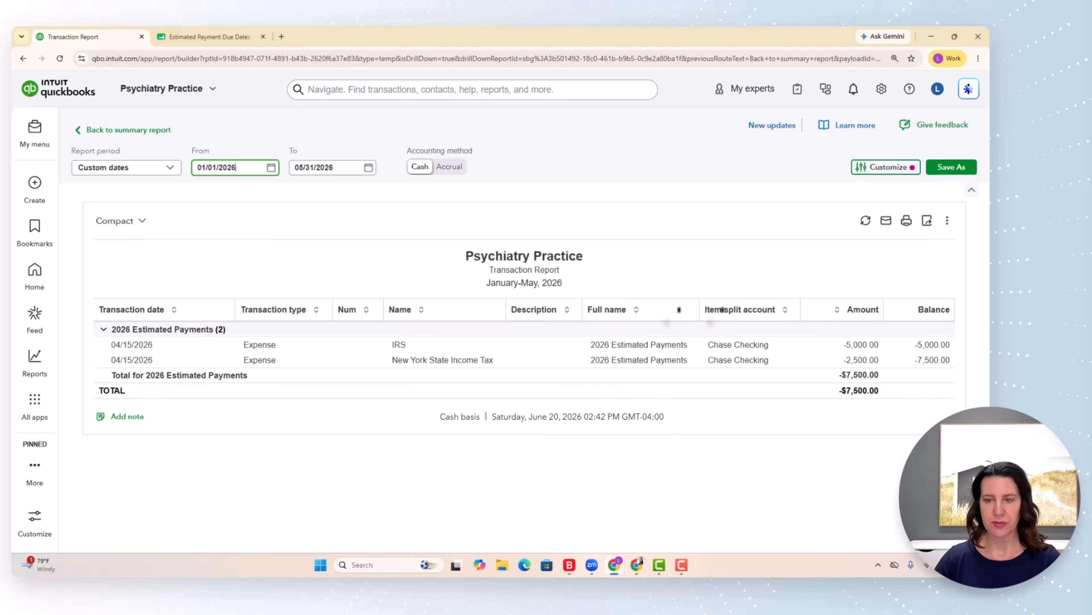
pyautogui.moveTo(679, 309); pyautogui.dragTo(740, 310)
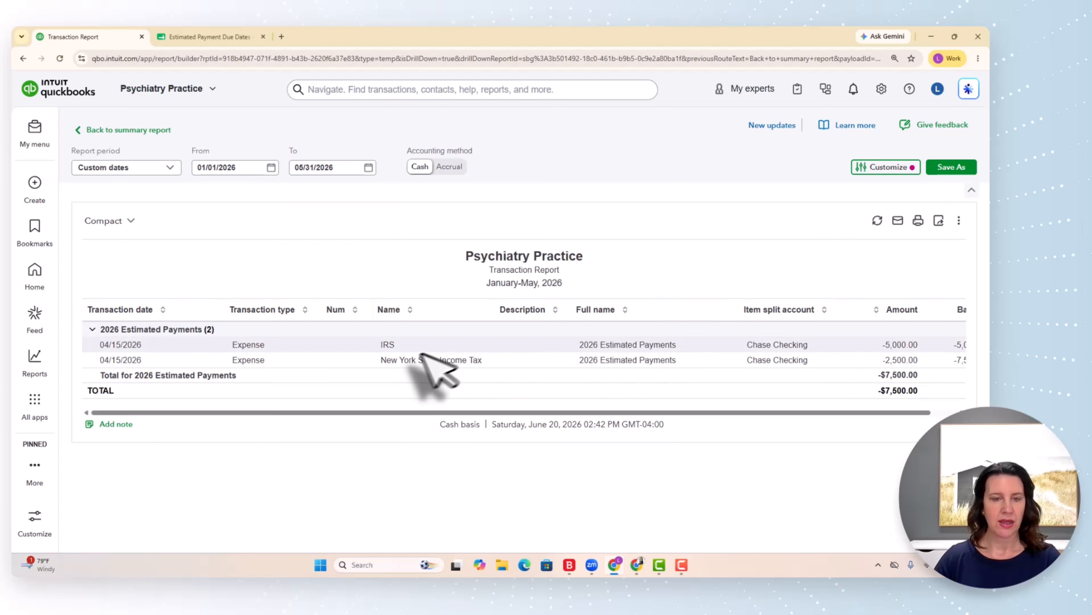
# Step: Open the 04/15/2026 IRS expense, copy its memo 2026 Estimated Payment #1 into the first line's description, and save it
pyautogui.click(899, 344)
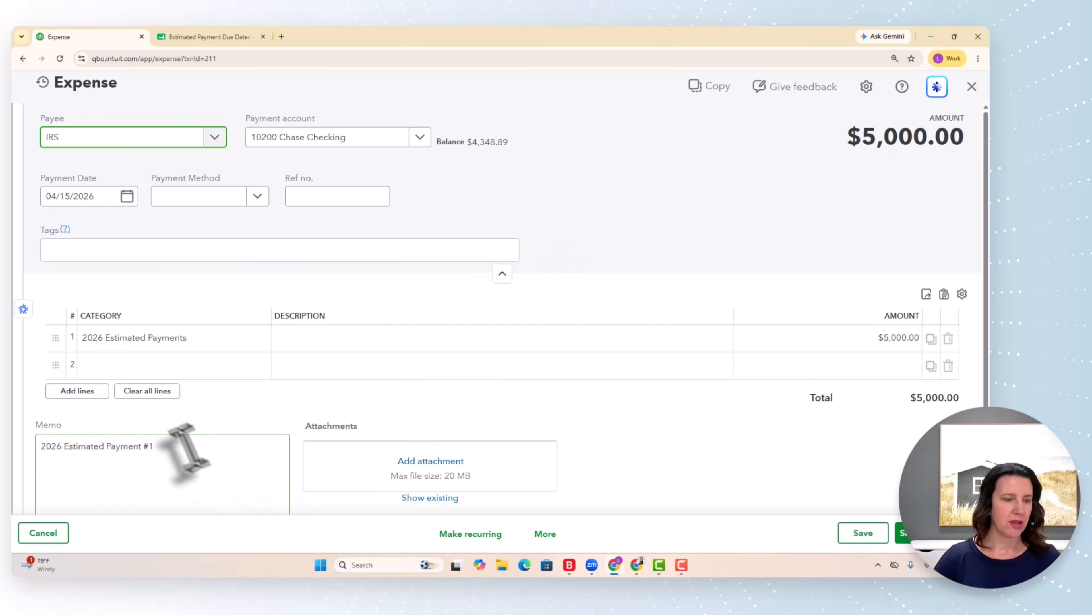
pyautogui.scroll(-1, 182, 447)
pyautogui.click(168, 408)
pyautogui.moveTo(168, 409); pyautogui.dragTo(33, 404)
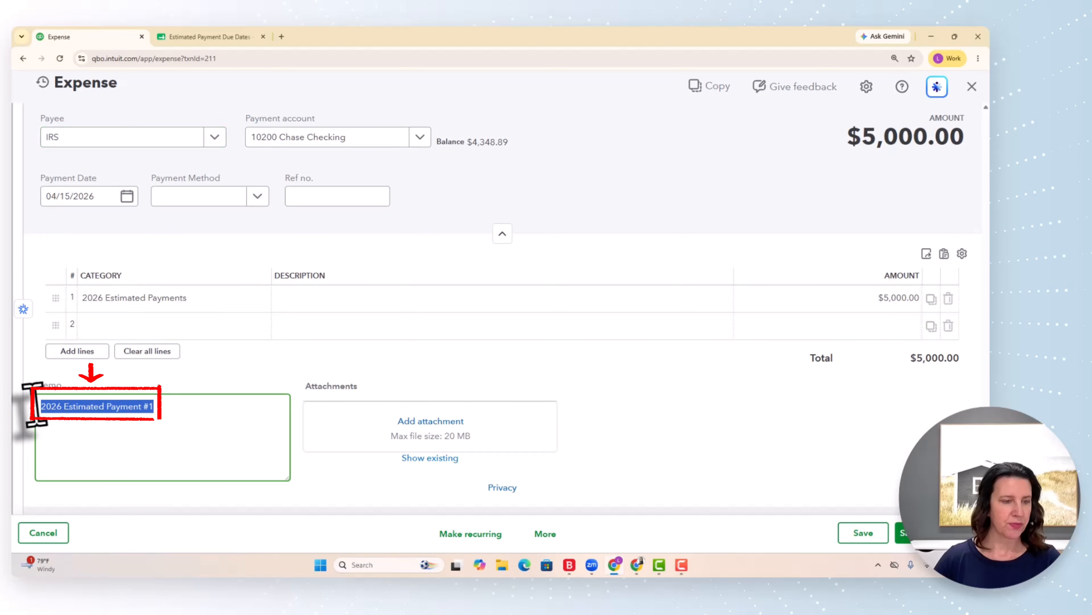
pyautogui.rightClick(66, 406)
pyautogui.click(103, 185)
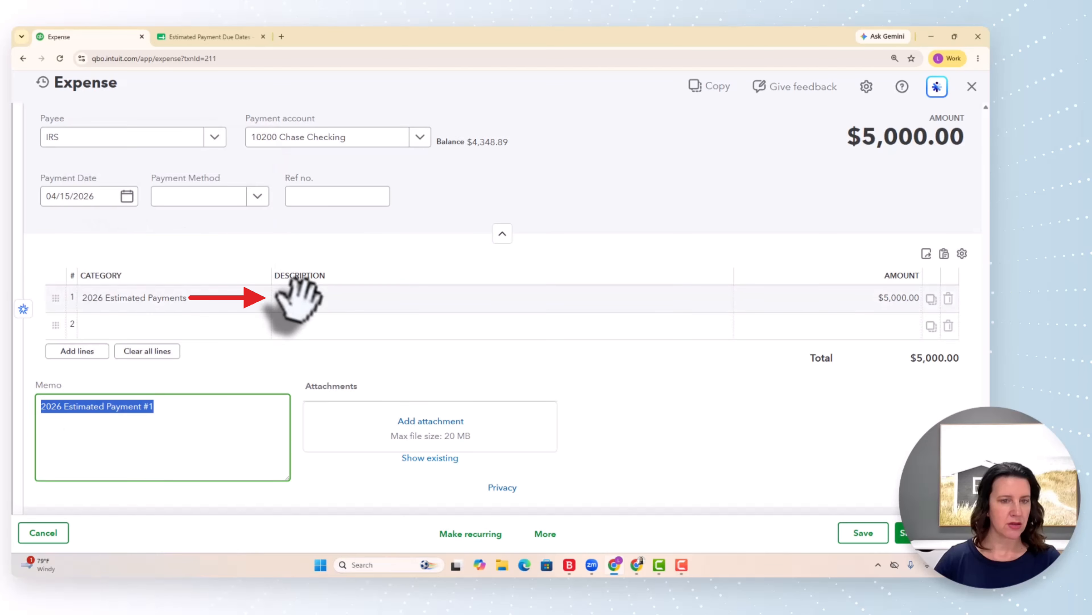
pyautogui.click(304, 299)
pyautogui.rightClick(306, 302)
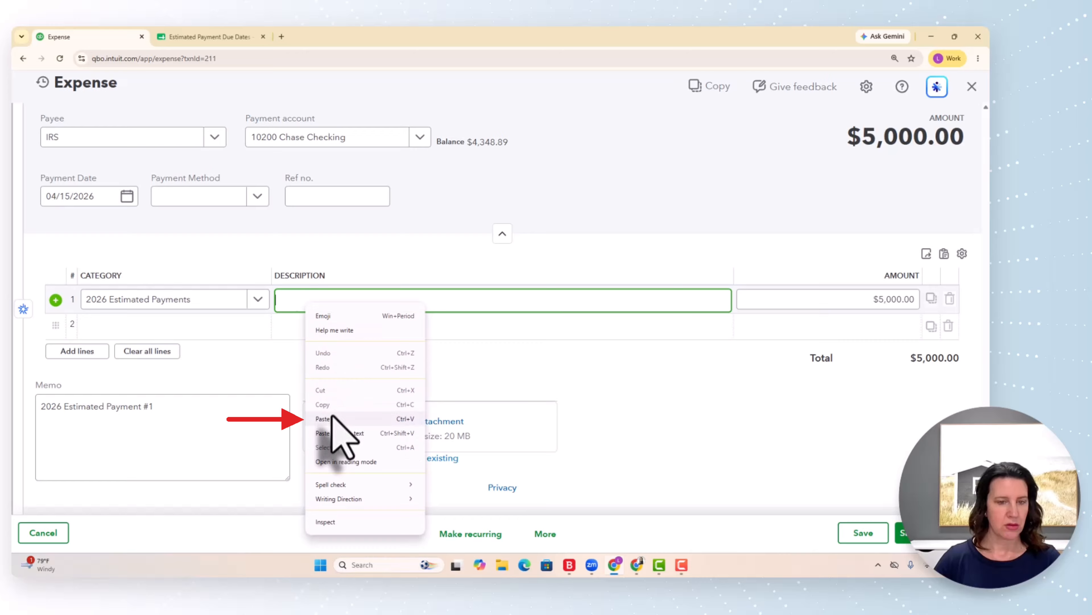
pyautogui.click(340, 430)
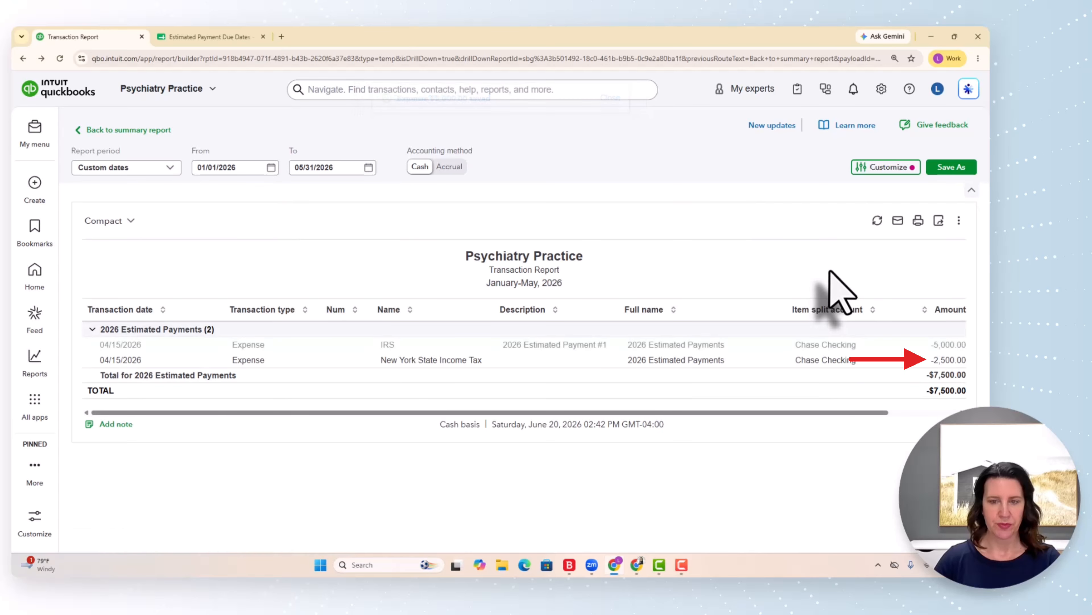
# Step: Open the 04/15/2026 New York State Income Tax expense, copy its memo Payment #1 2026 into the first line's description, and save it
pyautogui.click(942, 360)
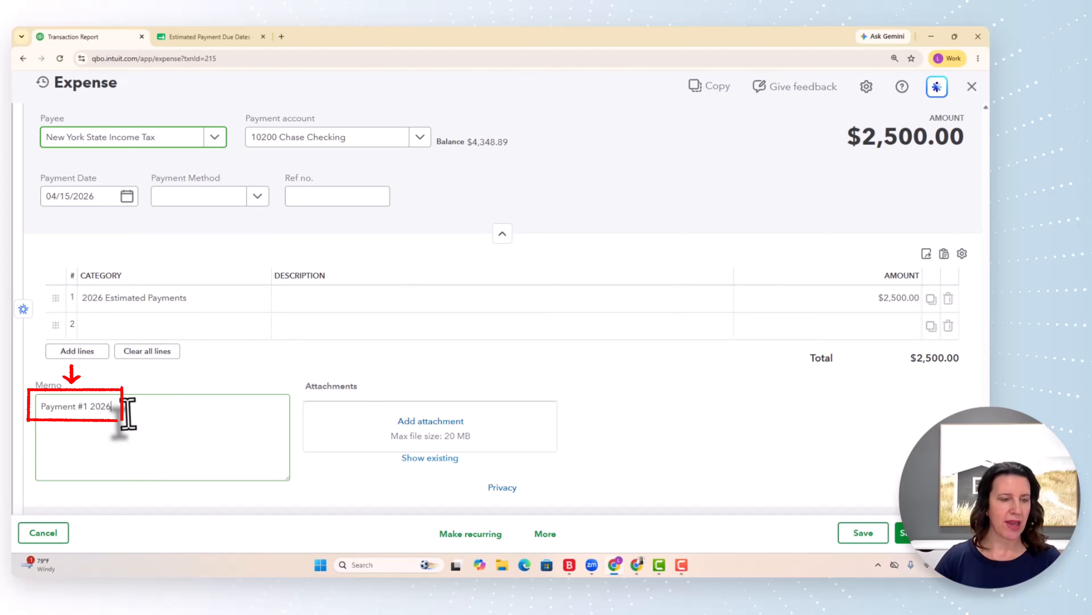
pyautogui.moveTo(115, 408); pyautogui.dragTo(17, 408)
pyautogui.rightClick(78, 408)
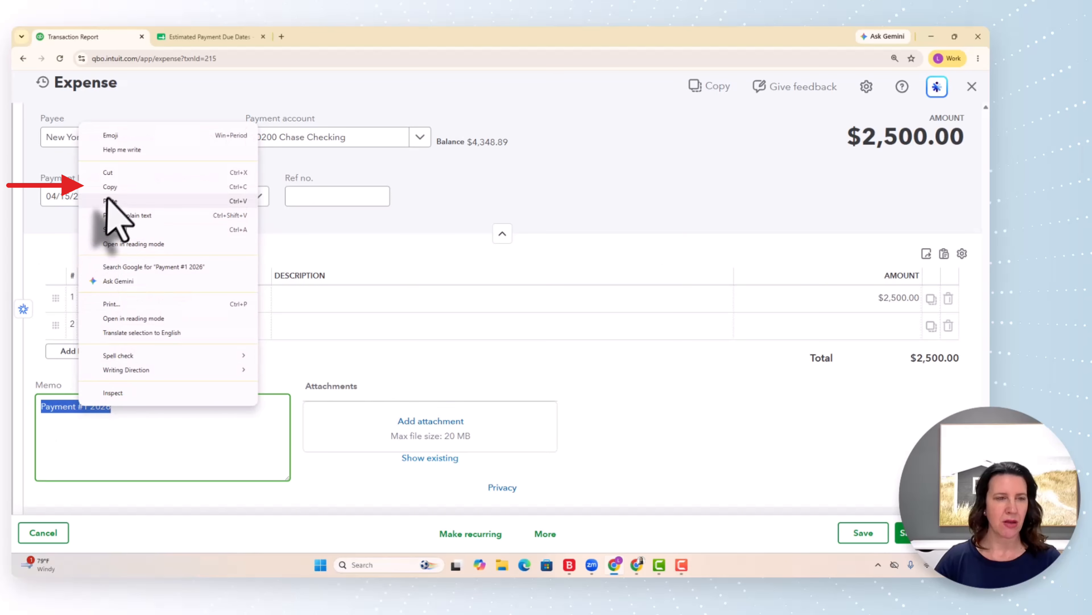
pyautogui.click(110, 189)
pyautogui.click(294, 294)
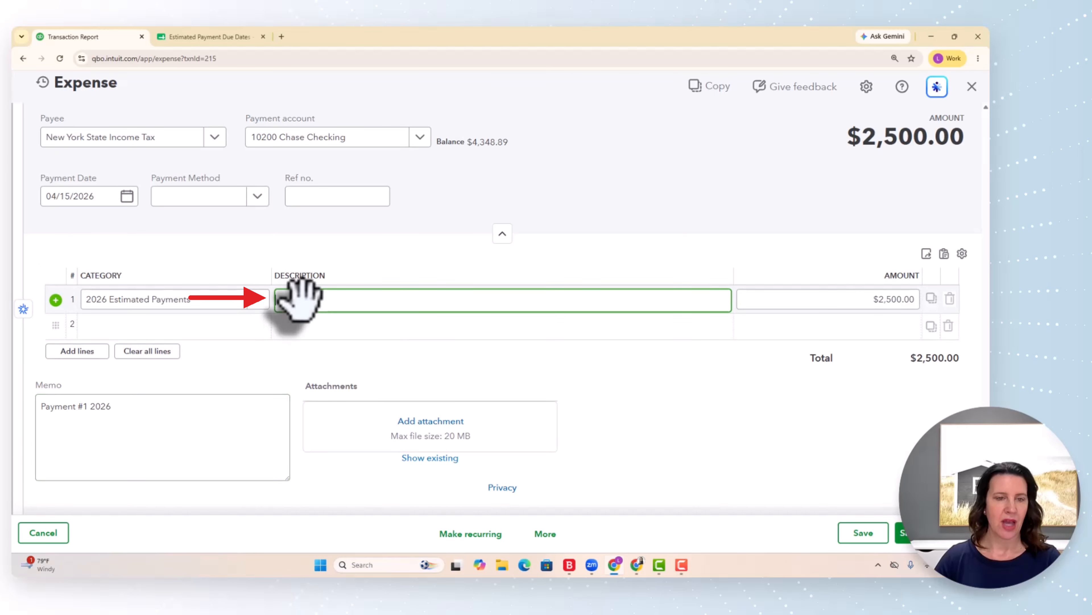
pyautogui.rightClick(303, 303)
pyautogui.click(320, 417)
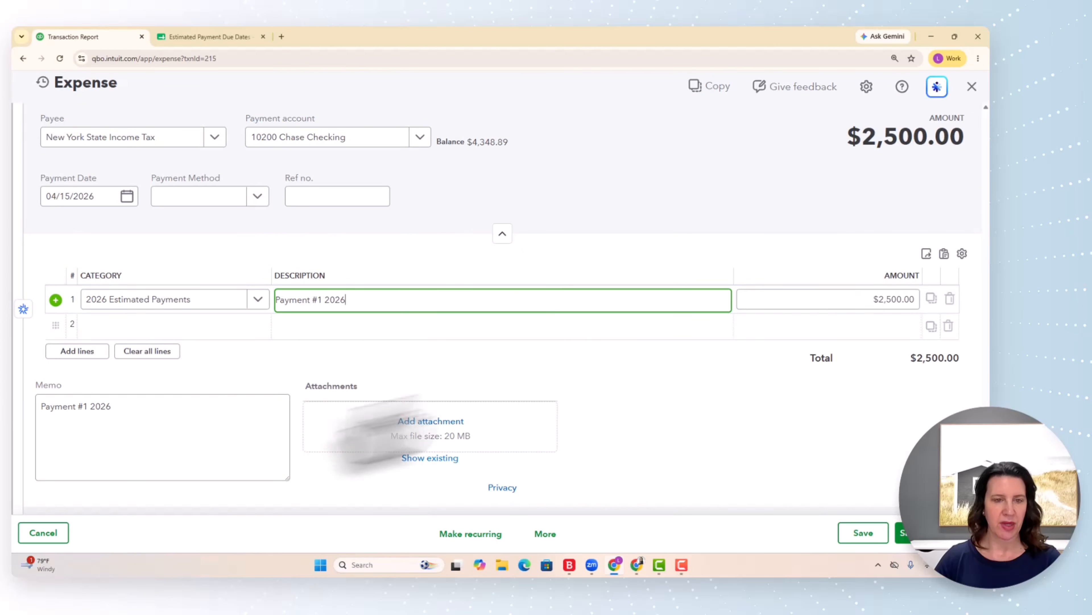
pyautogui.click(925, 533)
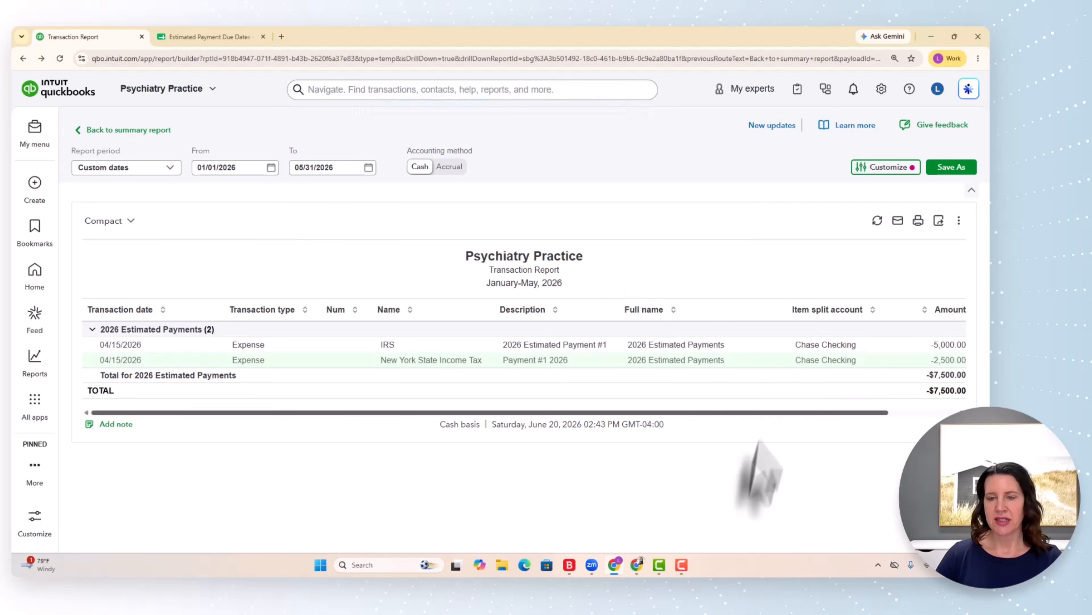
# Step: Set the transaction report's end date to 01/31/2027 and review the amounts and balances of the estimated payments
pyautogui.moveTo(706, 412); pyautogui.dragTo(782, 414)
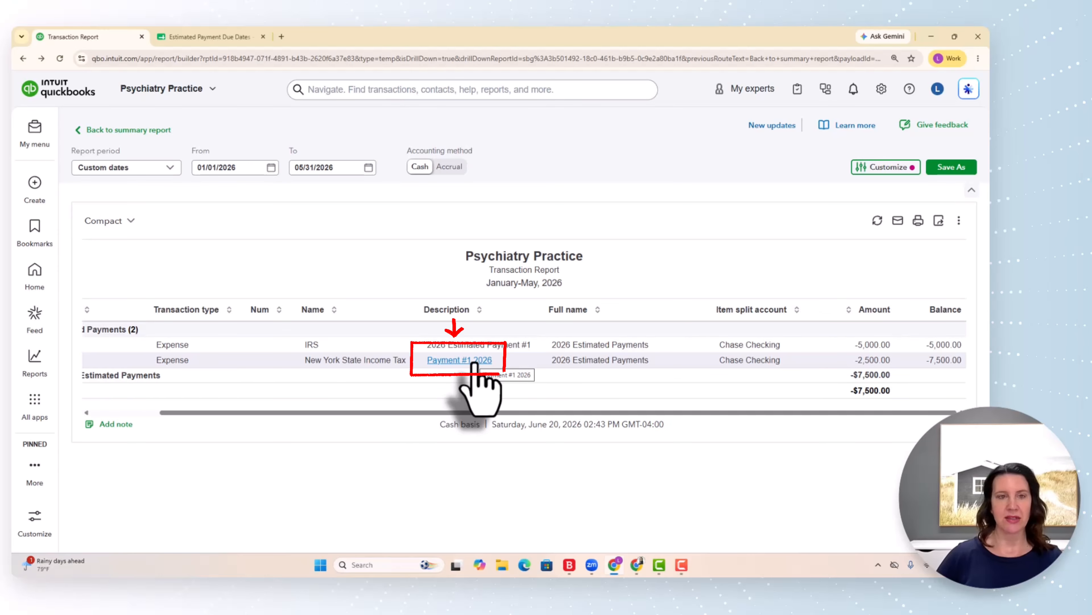
pyautogui.click(369, 167)
pyautogui.click(430, 201)
pyautogui.click(430, 201)
pyautogui.click(429, 201)
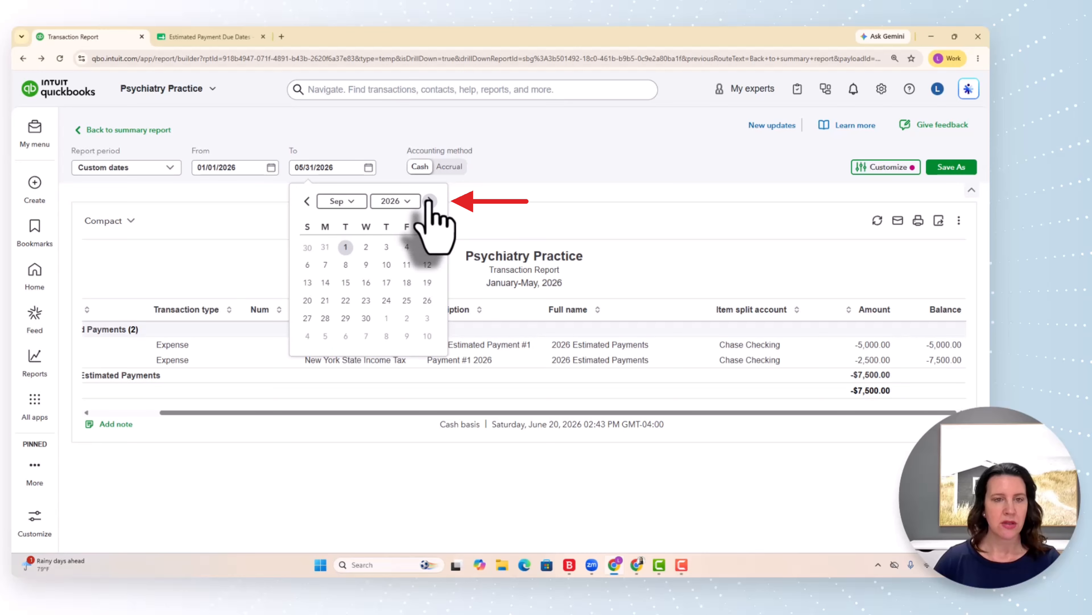
pyautogui.click(429, 201)
pyautogui.click(429, 201)
pyautogui.click(430, 201)
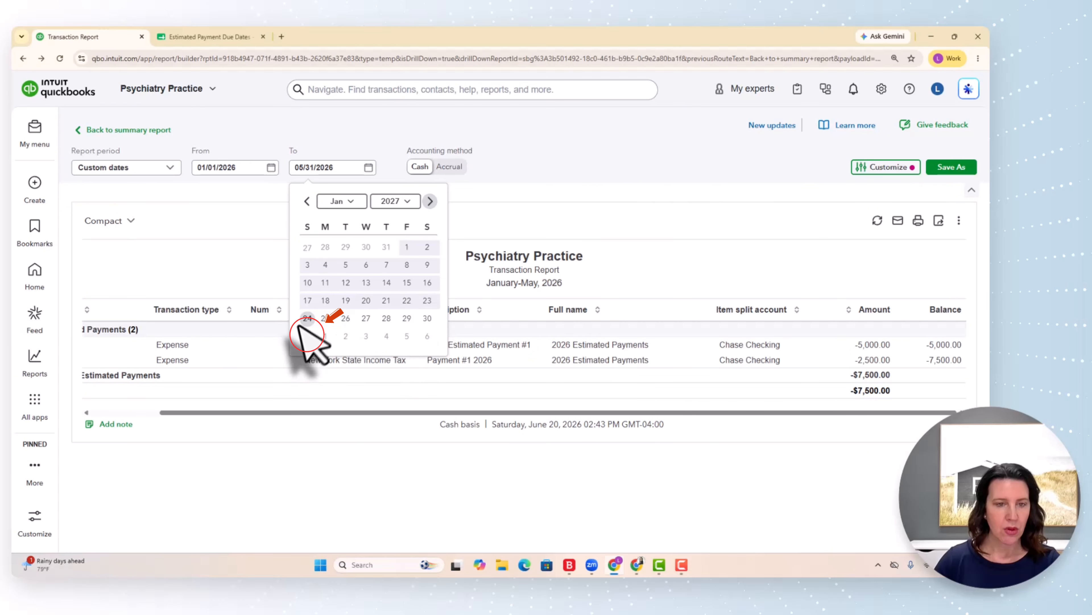
pyautogui.click(307, 336)
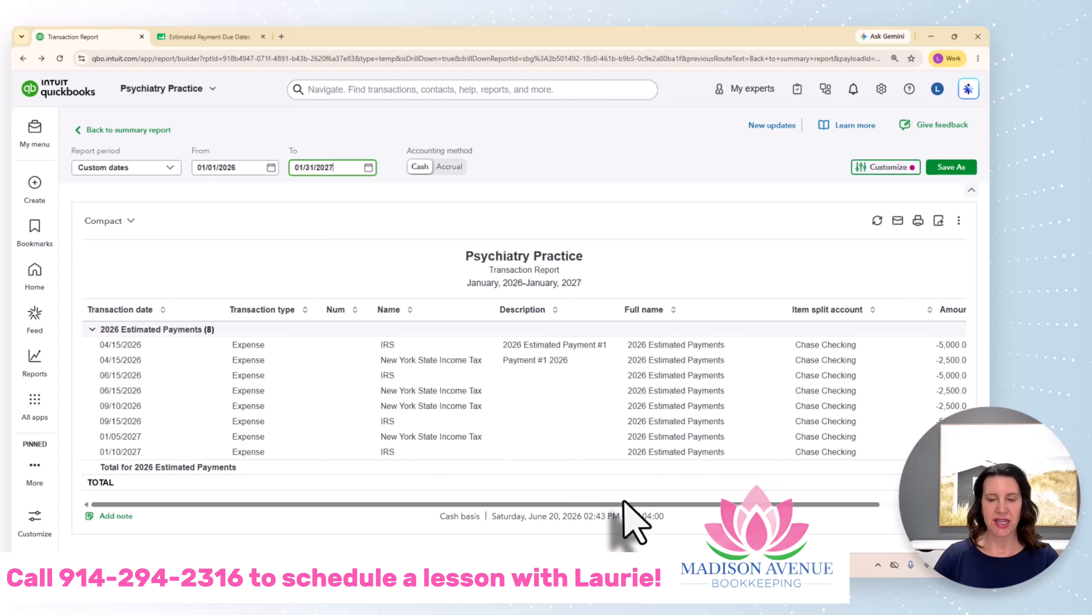
pyautogui.moveTo(626, 502); pyautogui.dragTo(702, 503)
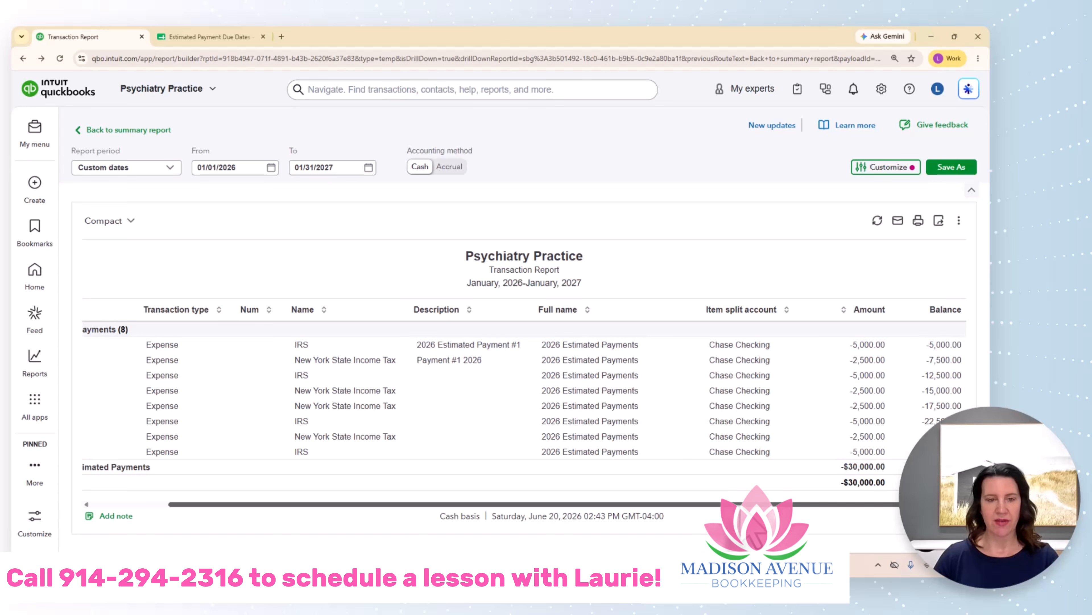